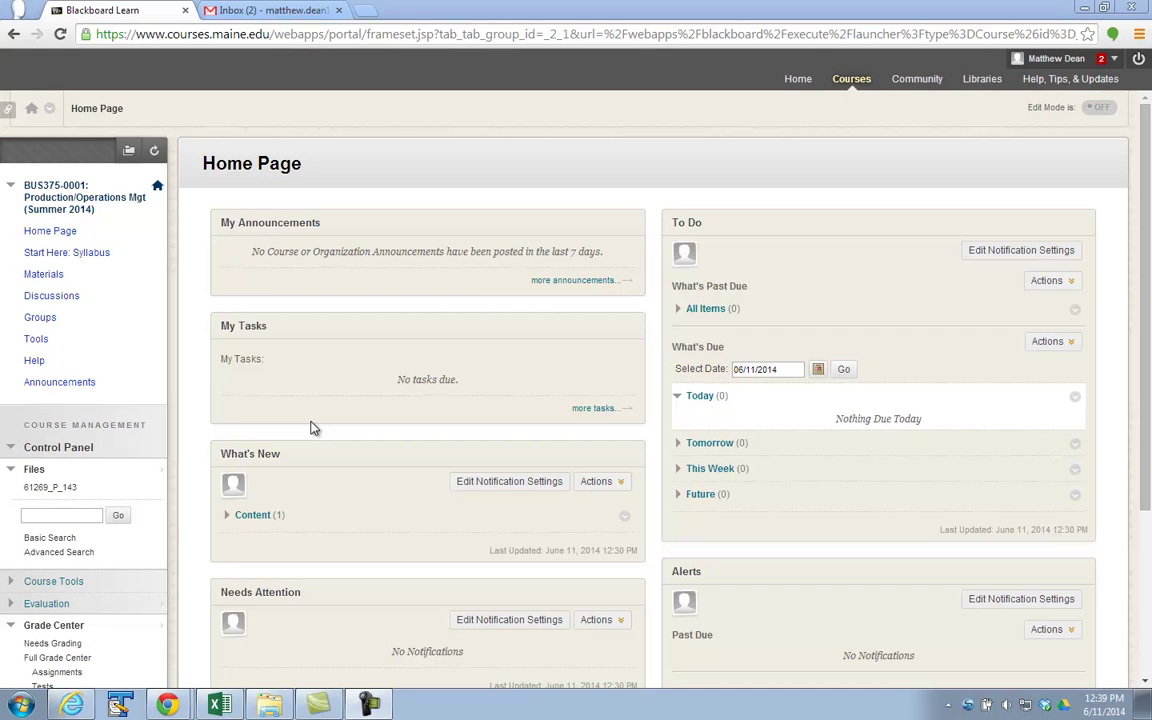
Step: Open the Week 5 course materials in Blackboard Learn and bring Example.xlsx to the front
click(55, 274)
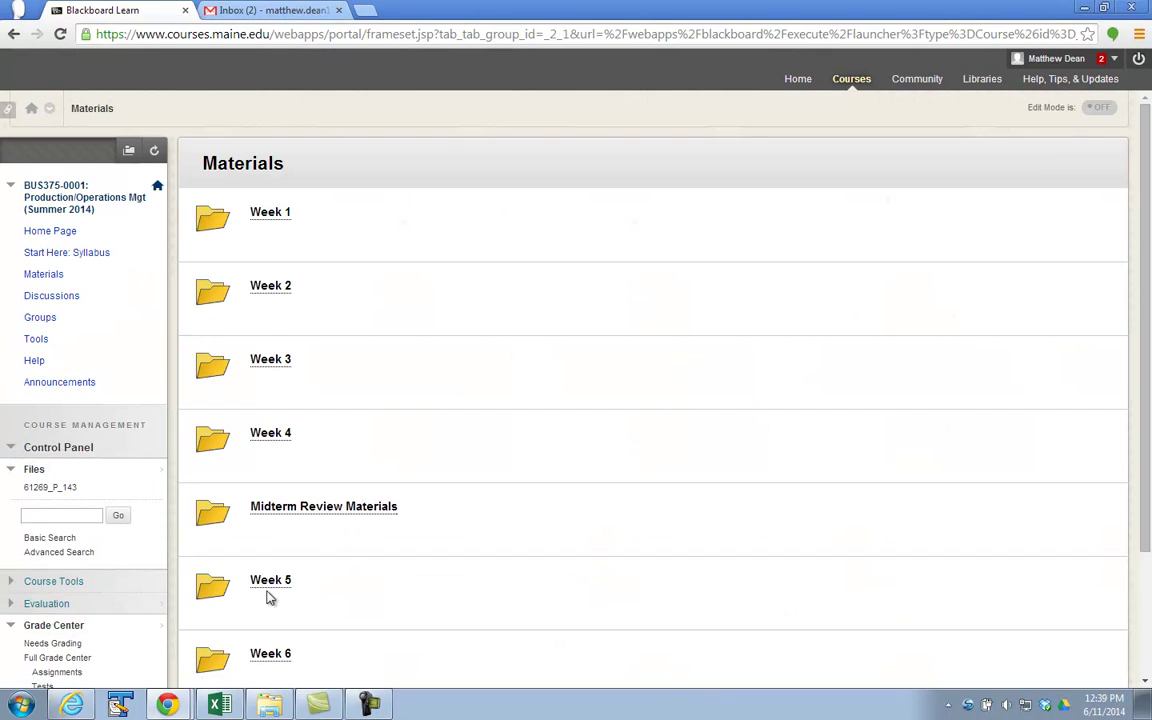
click(268, 581)
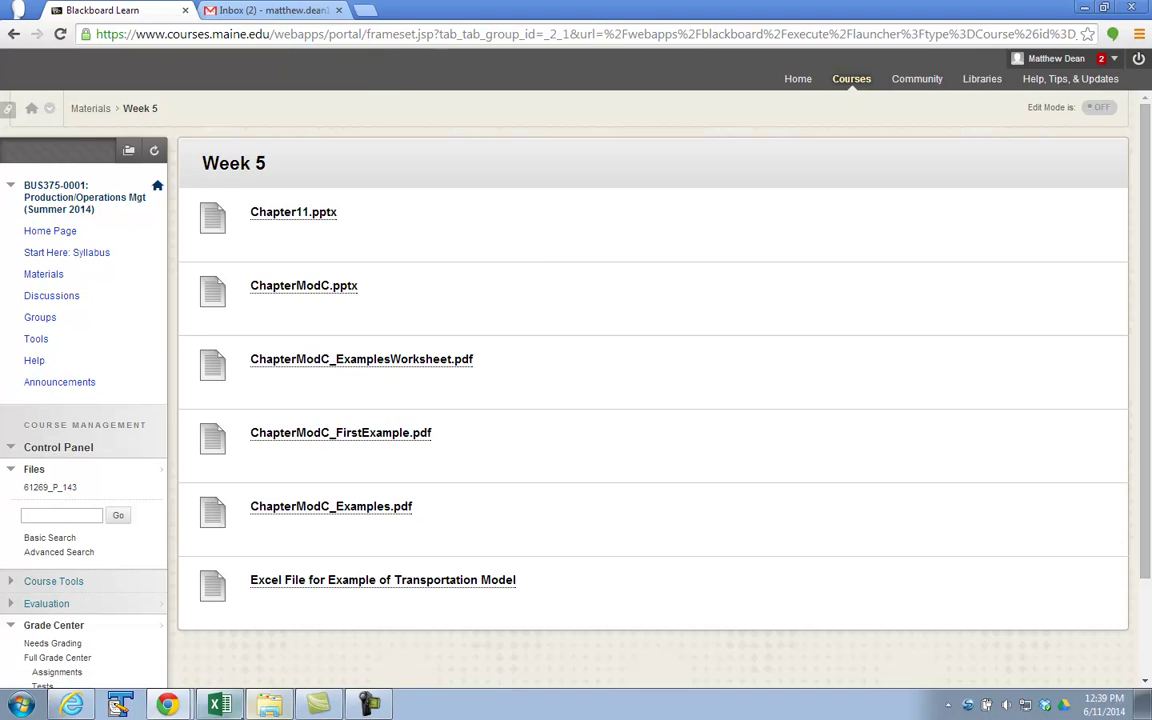
click(218, 704)
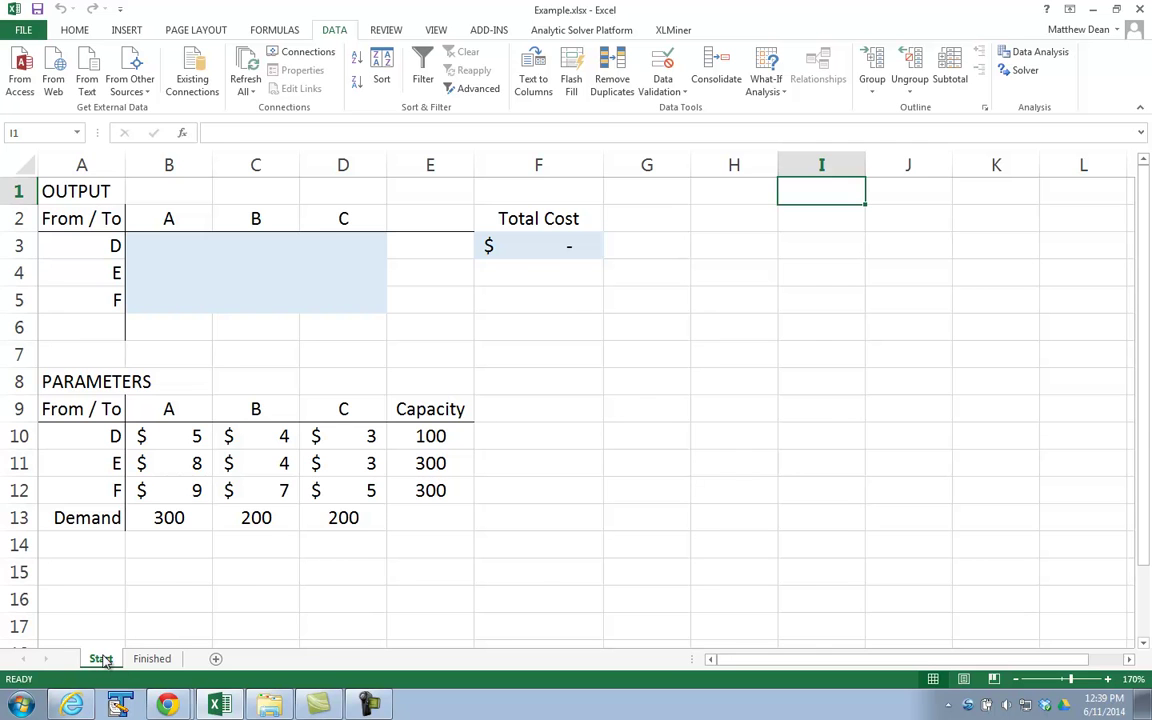
click(160, 660)
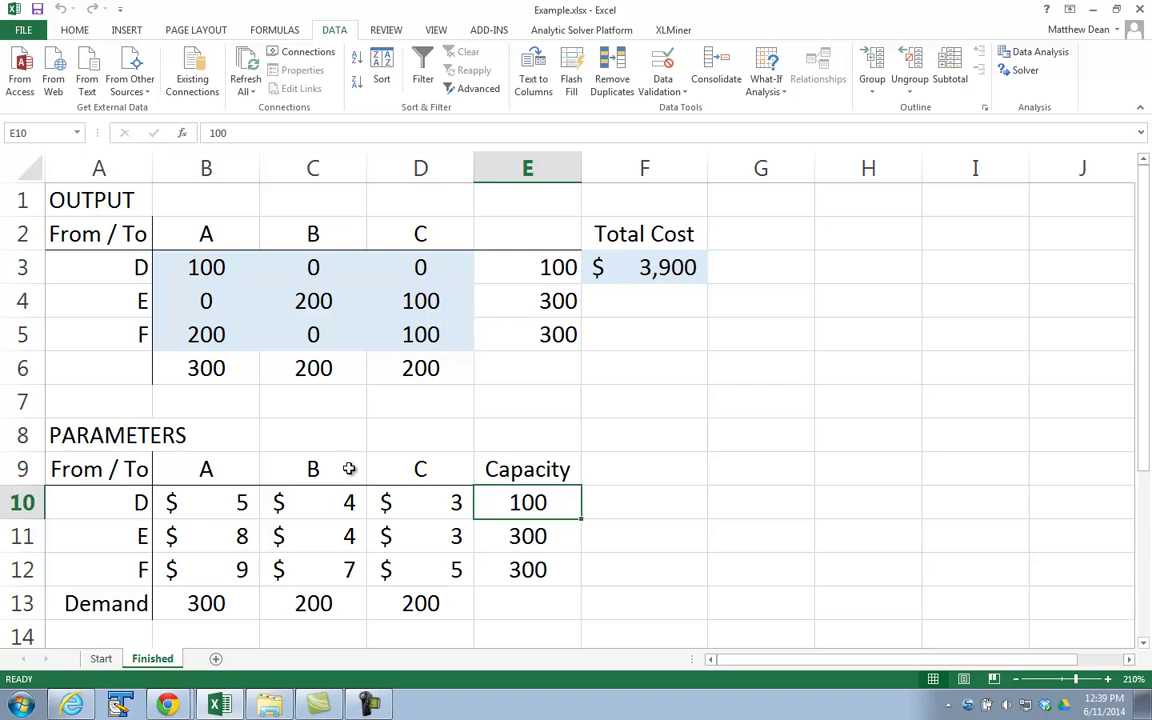
click(101, 658)
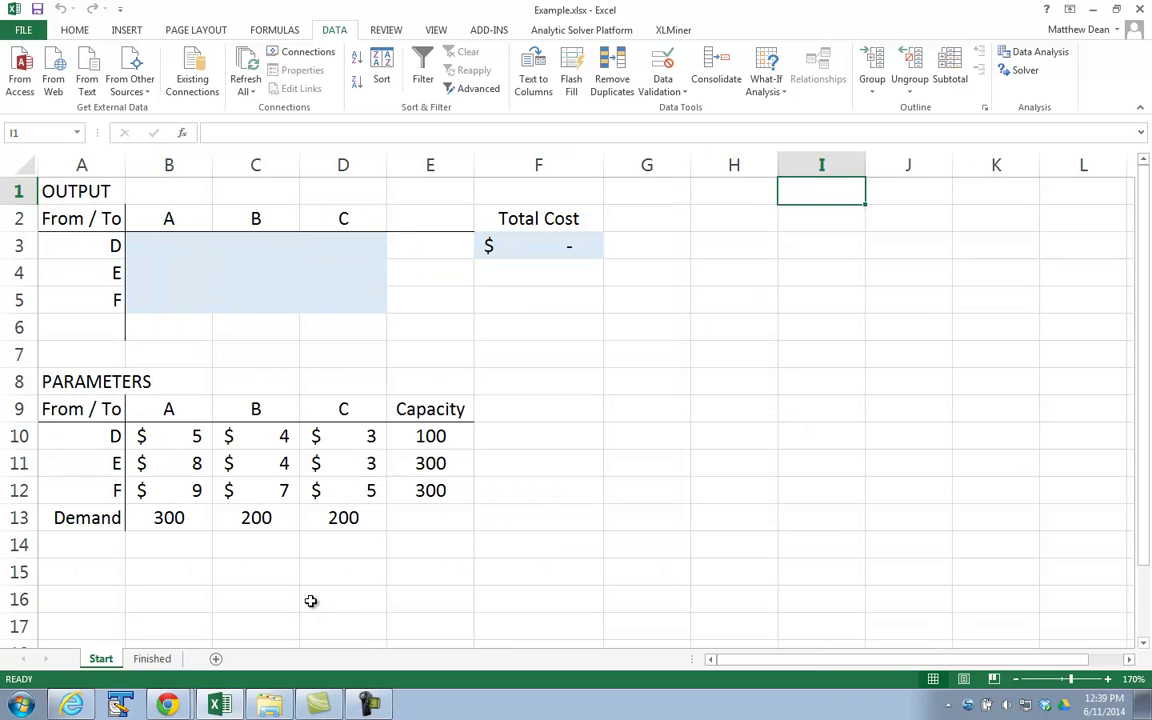
click(1109, 681)
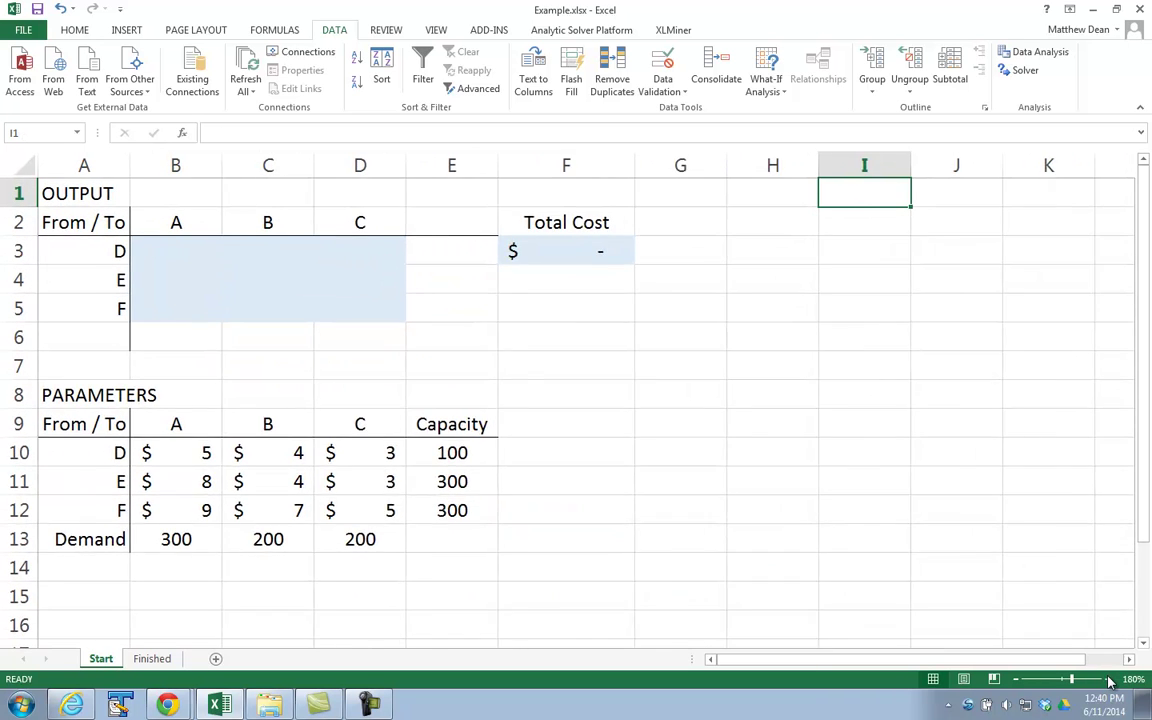
click(1109, 681)
click(1109, 681)
click(1109, 681)
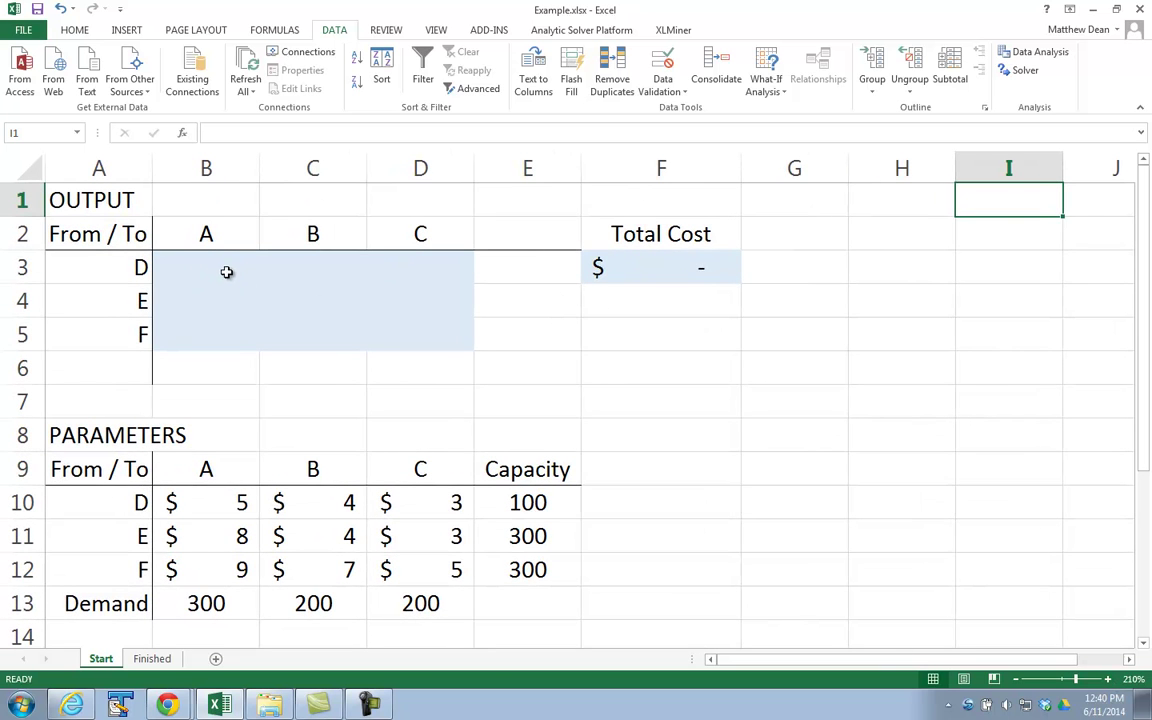
drag(226, 270, 385, 328)
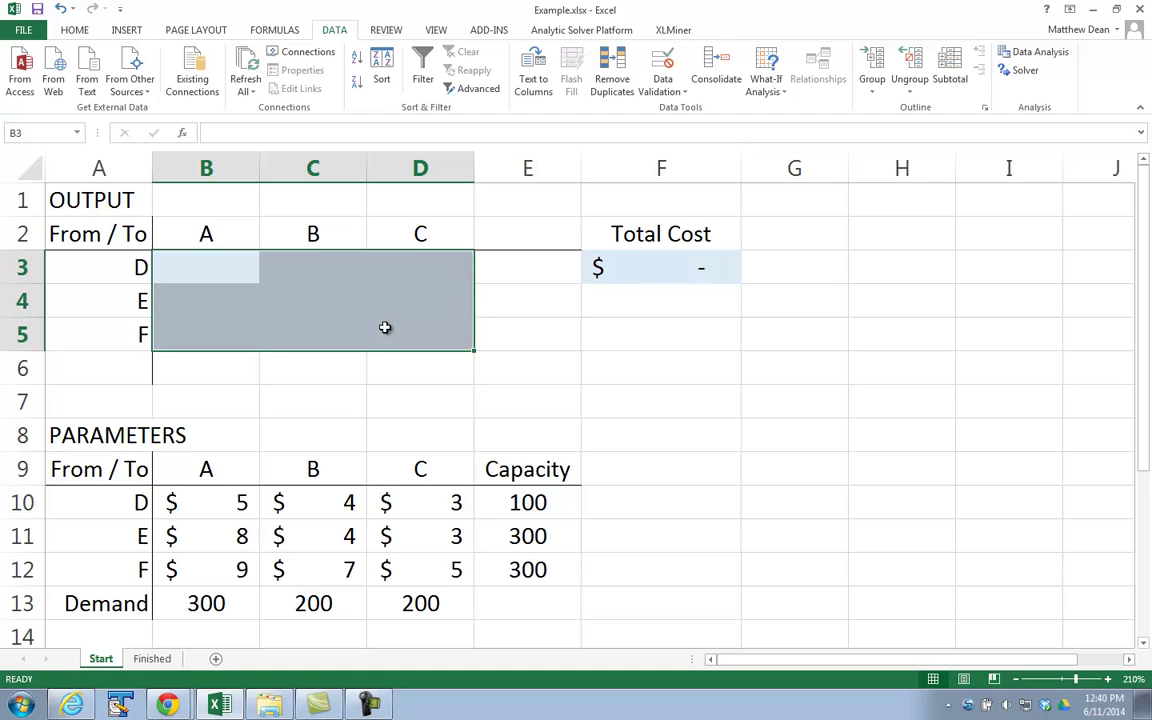
click(620, 266)
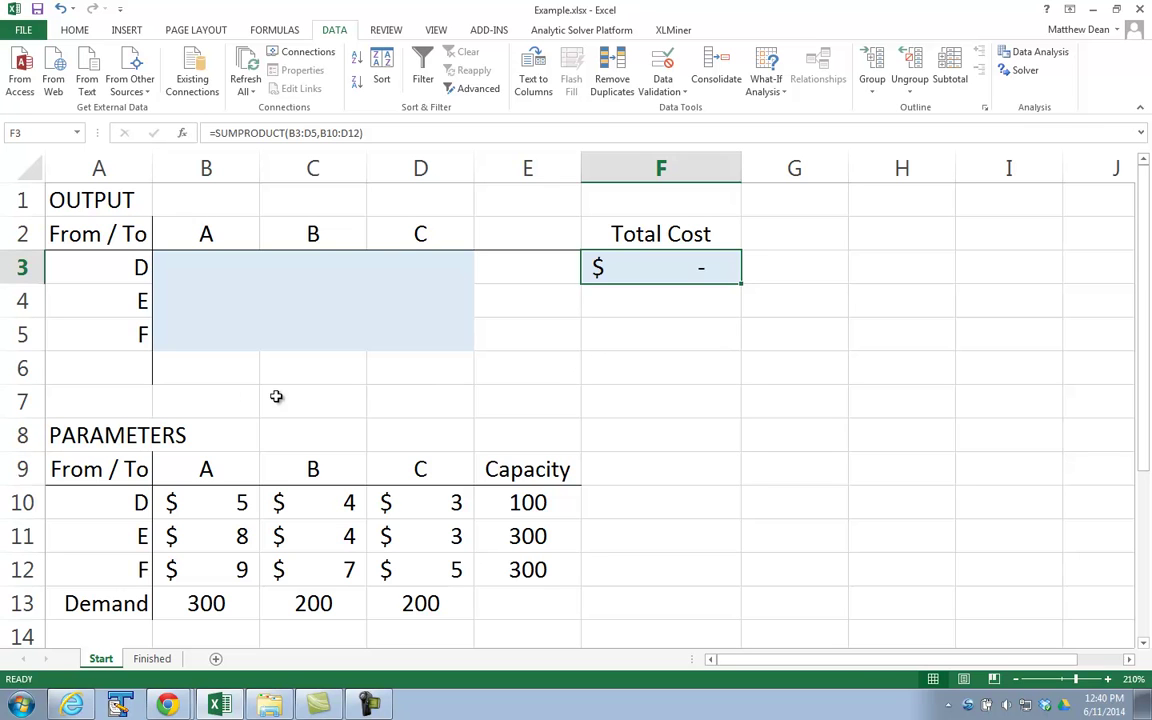
drag(215, 509, 419, 568)
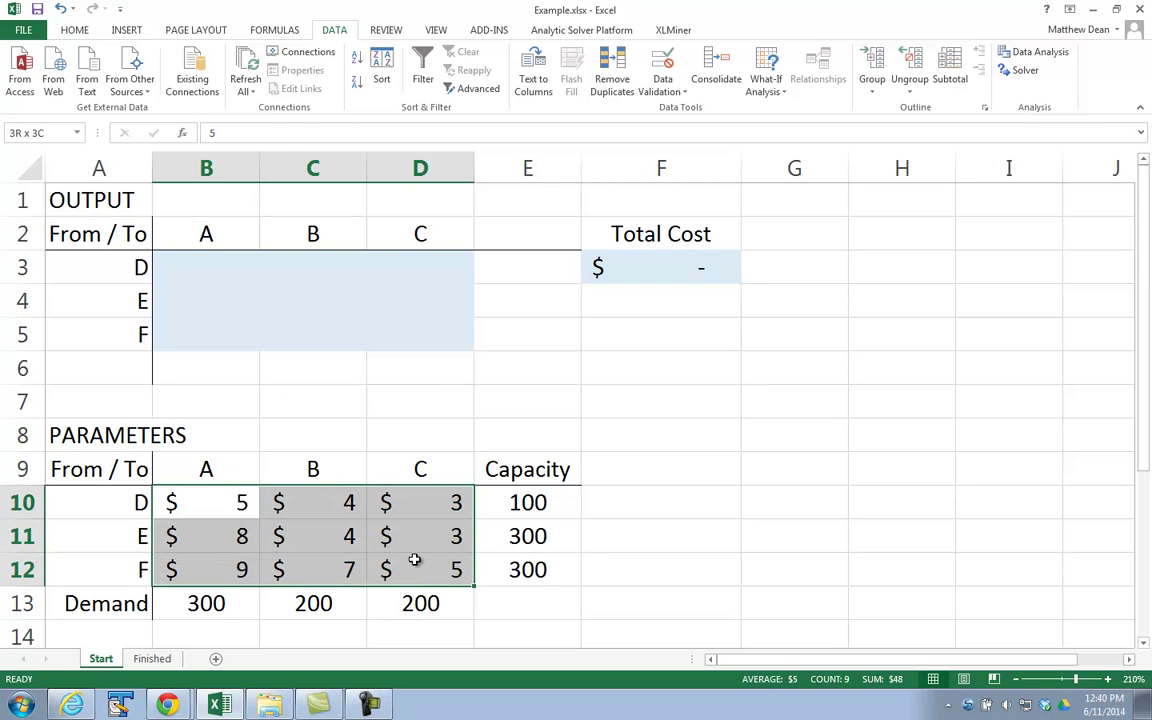
click(182, 506)
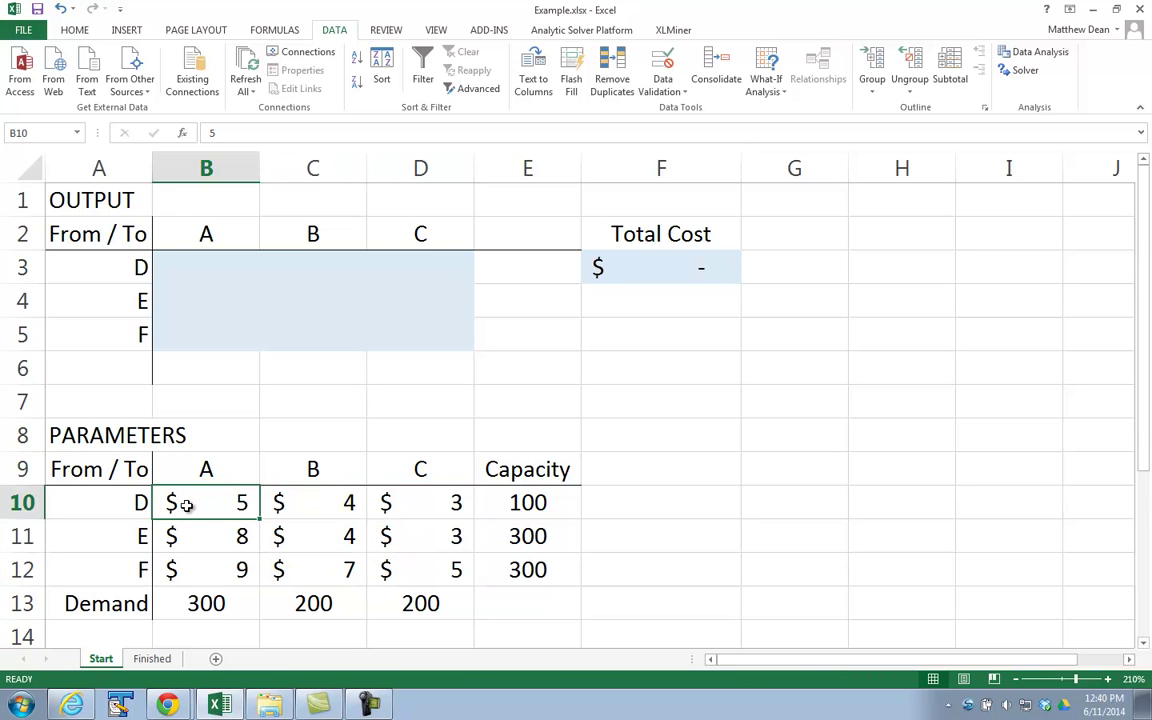
click(130, 505)
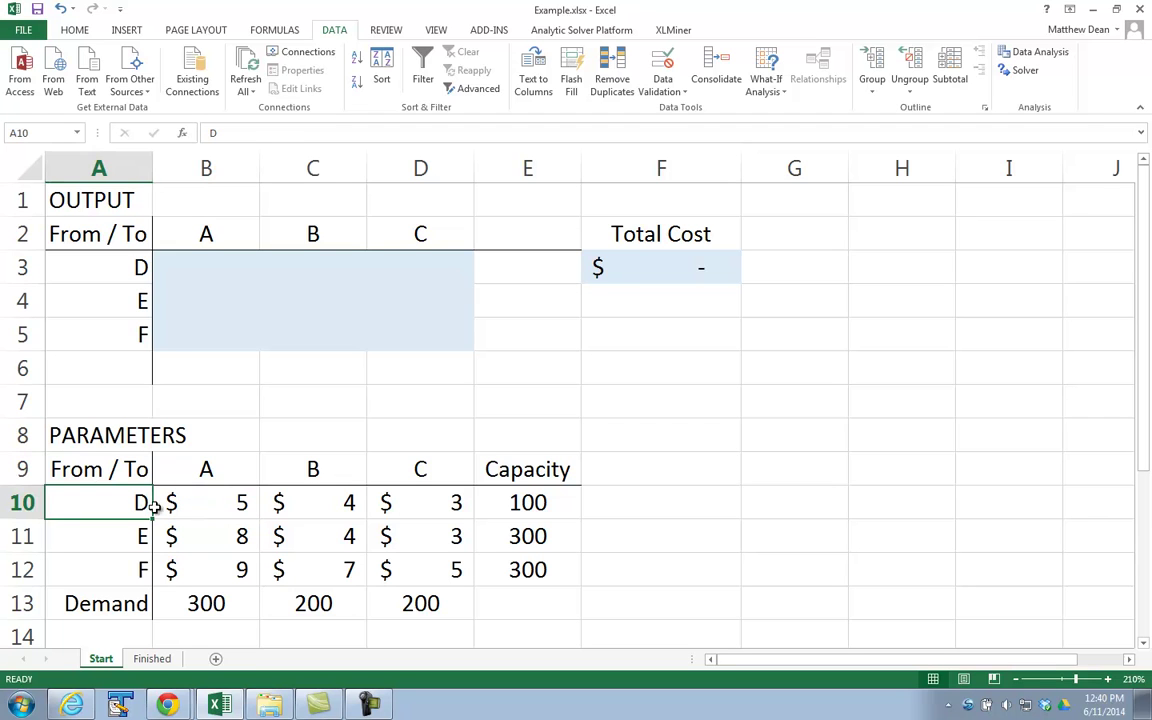
click(201, 507)
click(315, 506)
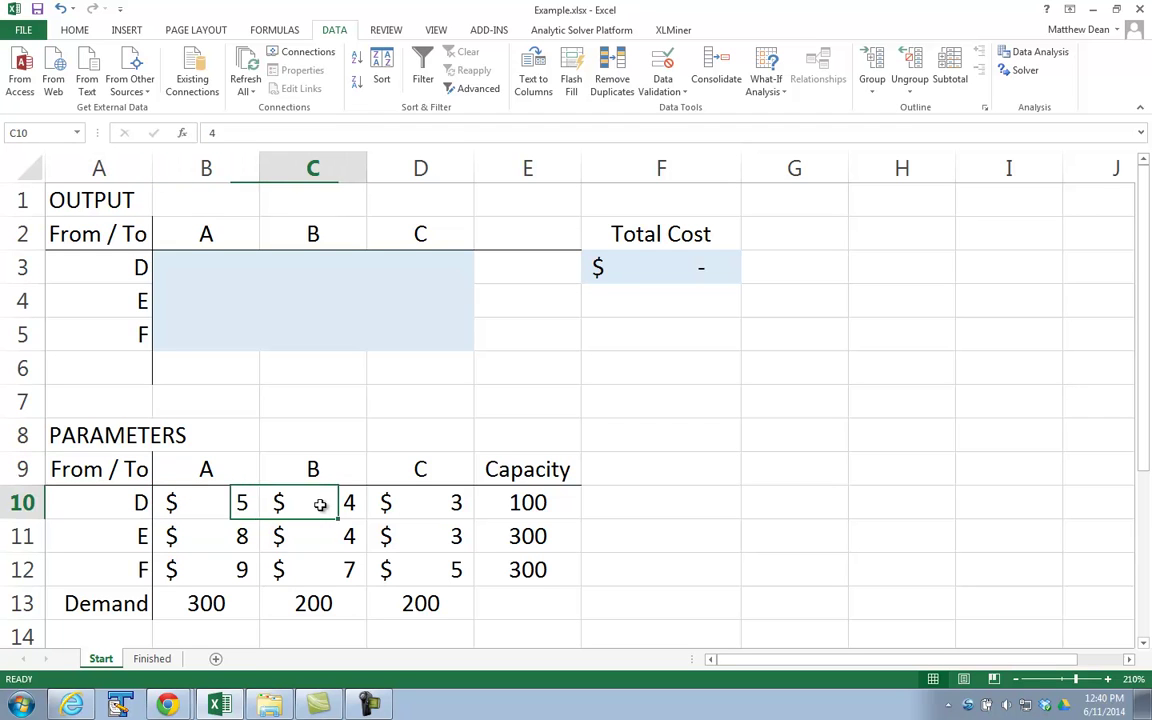
click(433, 515)
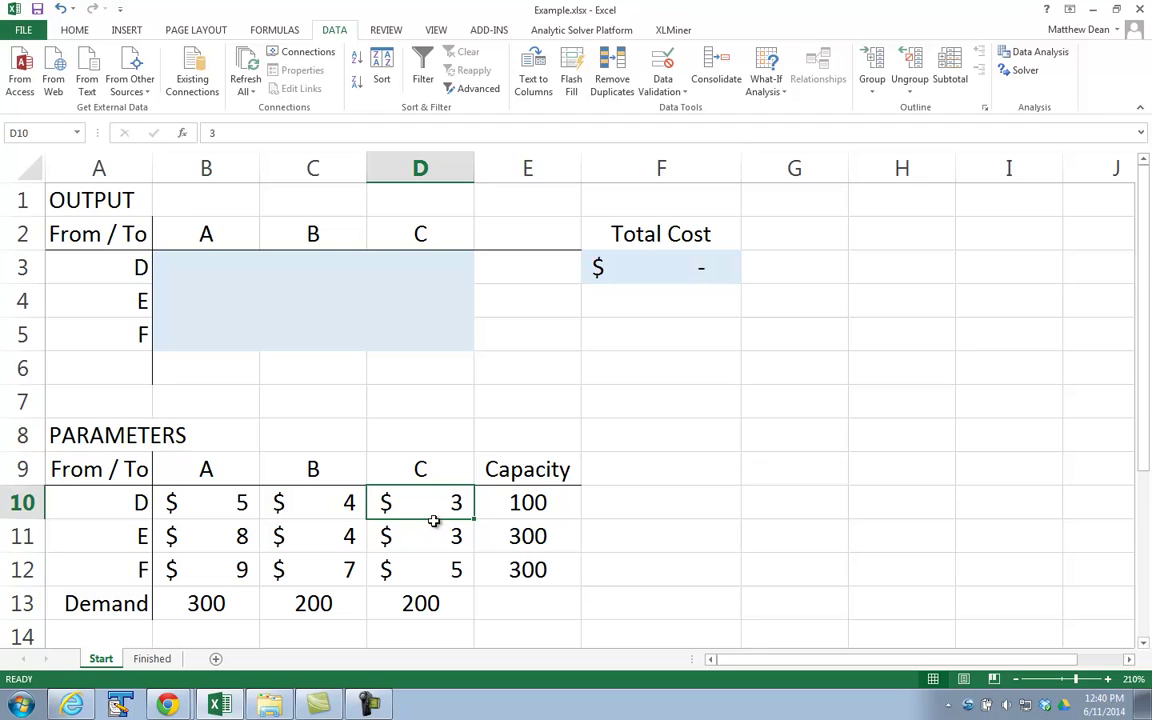
click(551, 507)
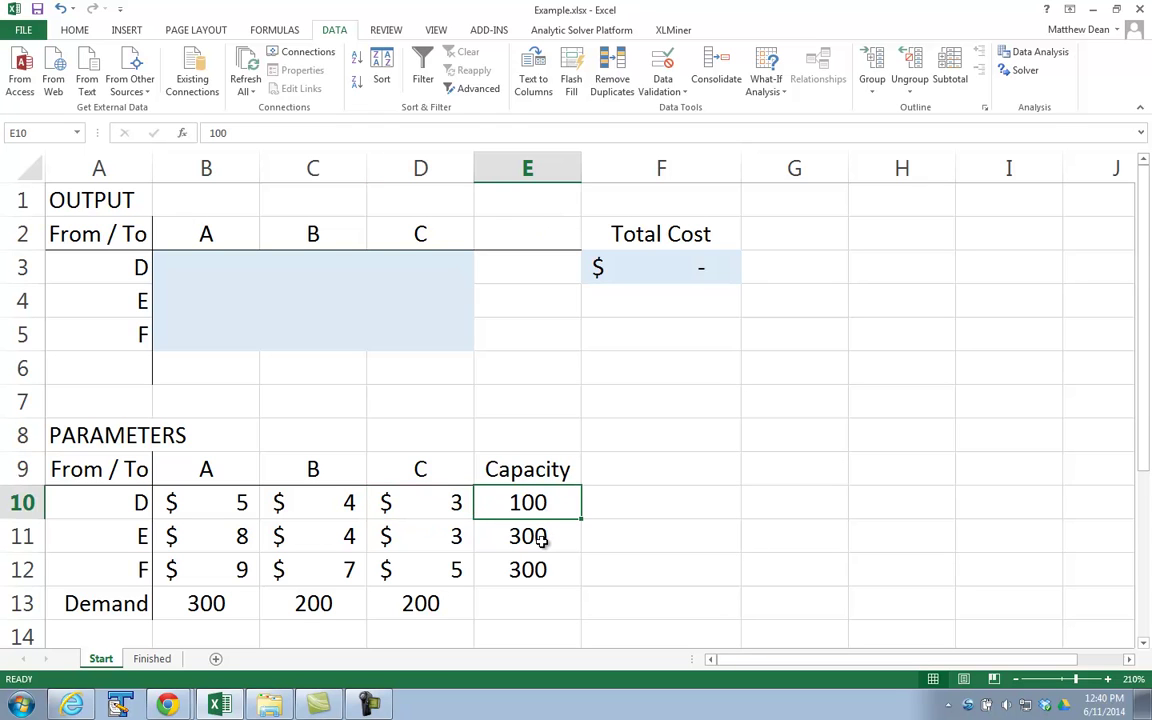
click(542, 539)
click(540, 565)
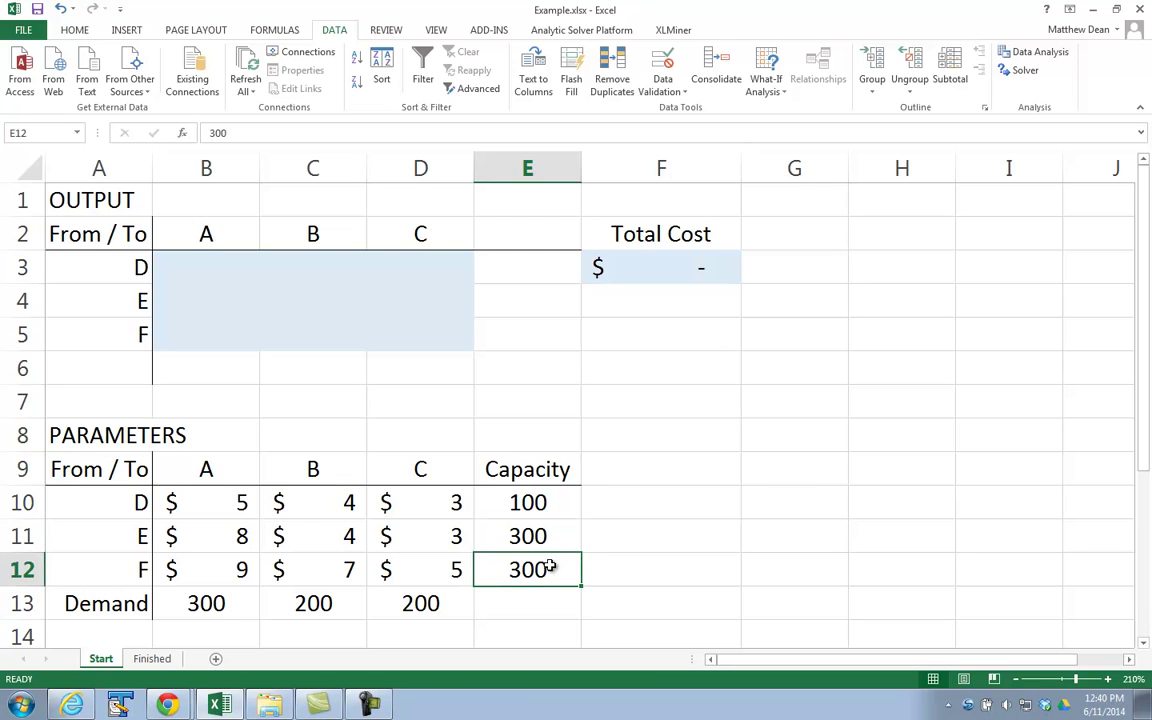
click(211, 602)
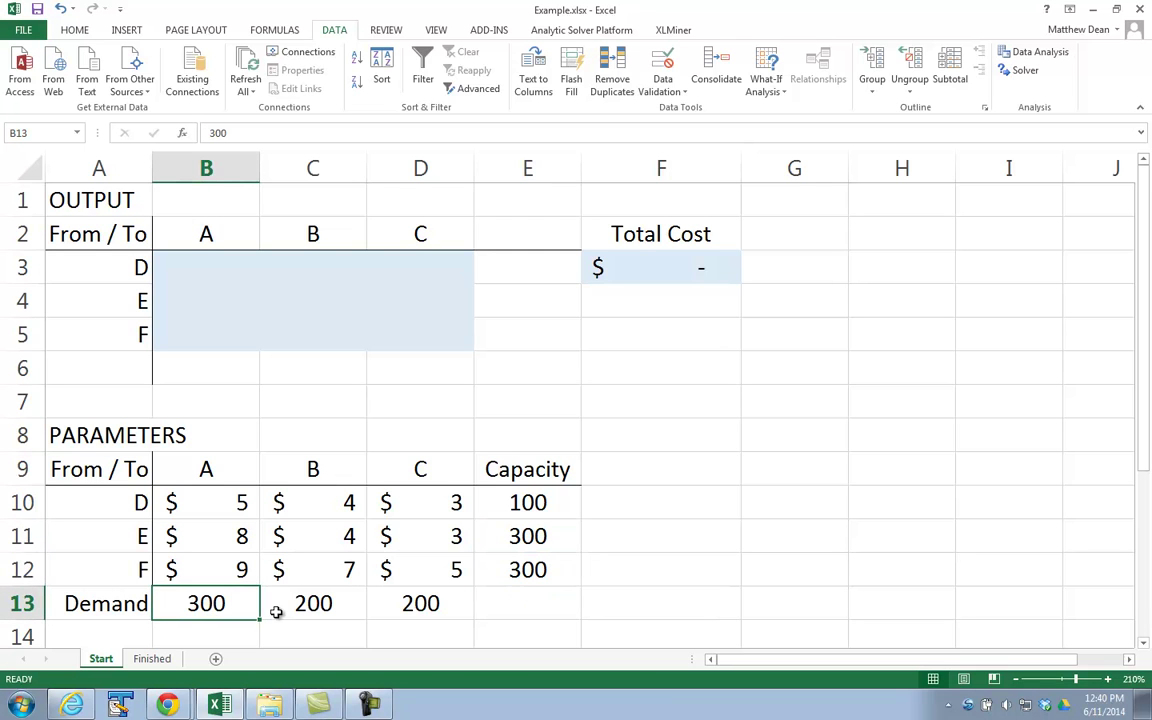
click(324, 611)
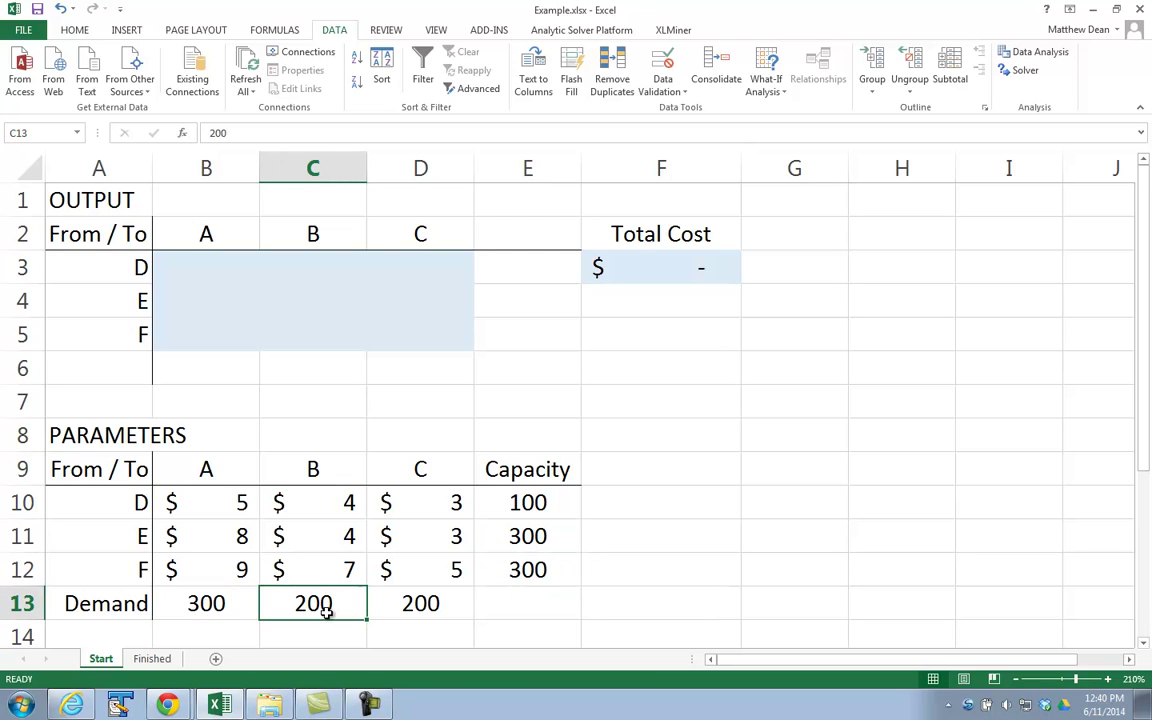
click(436, 605)
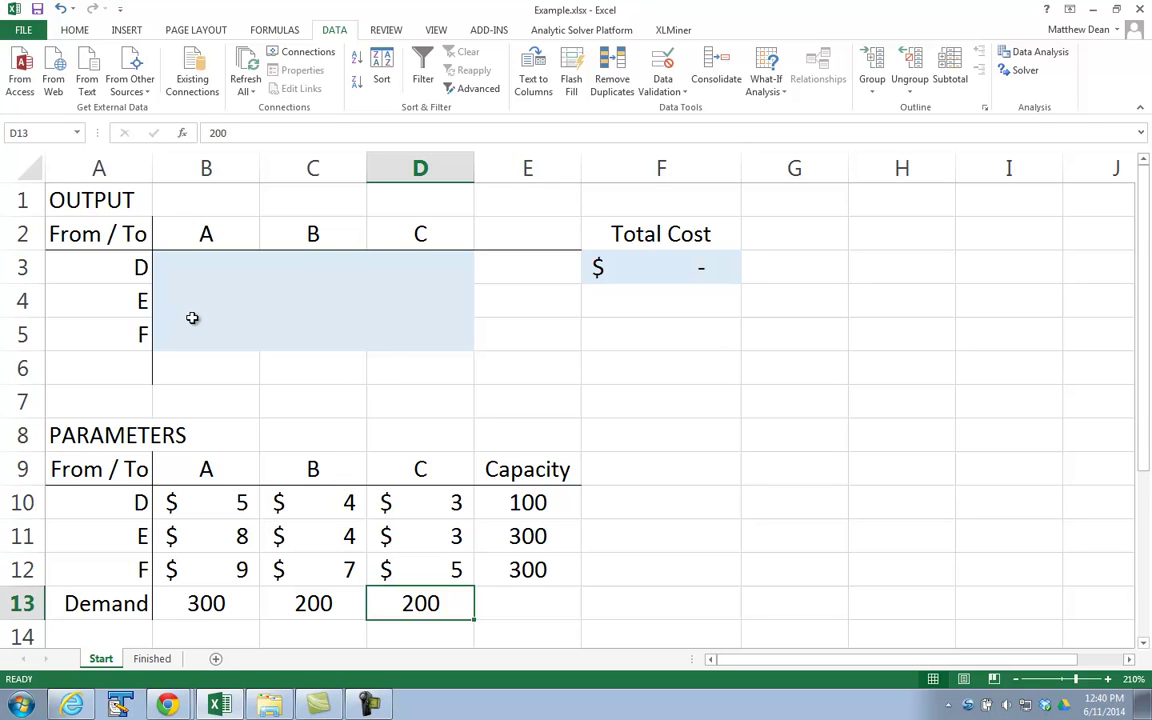
click(521, 270)
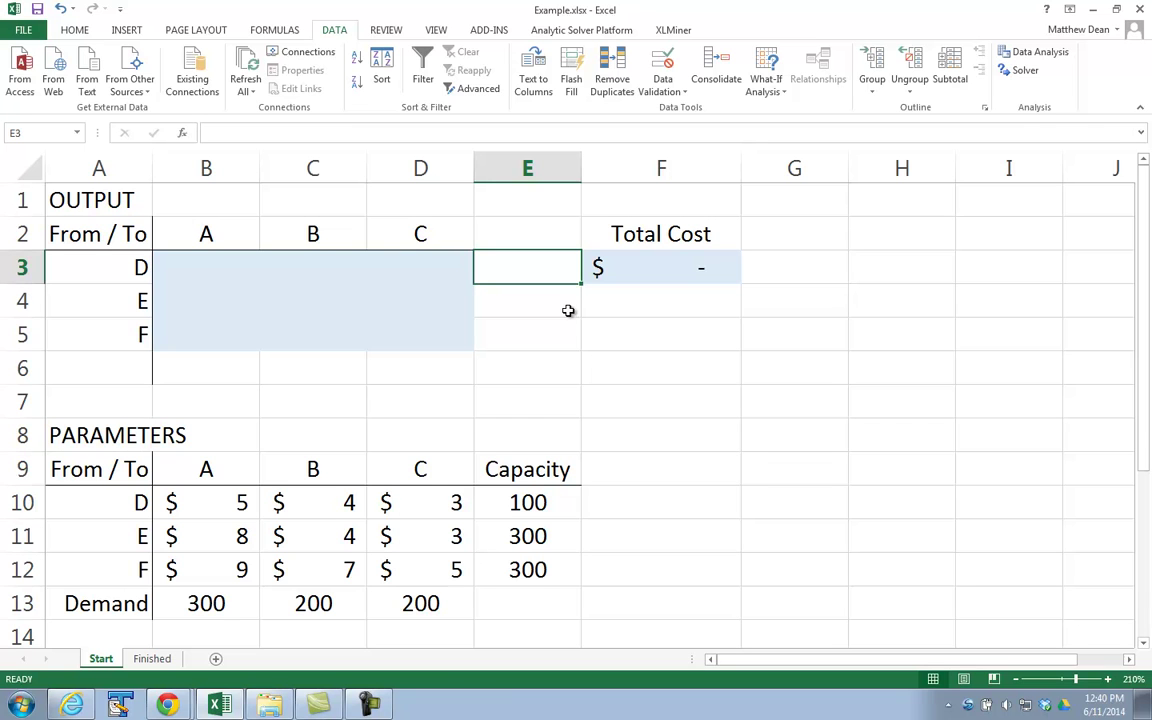
Step: Enter =SUM(B3:D3) in E3 as the D row total and compare it with capacity 100
text(=)
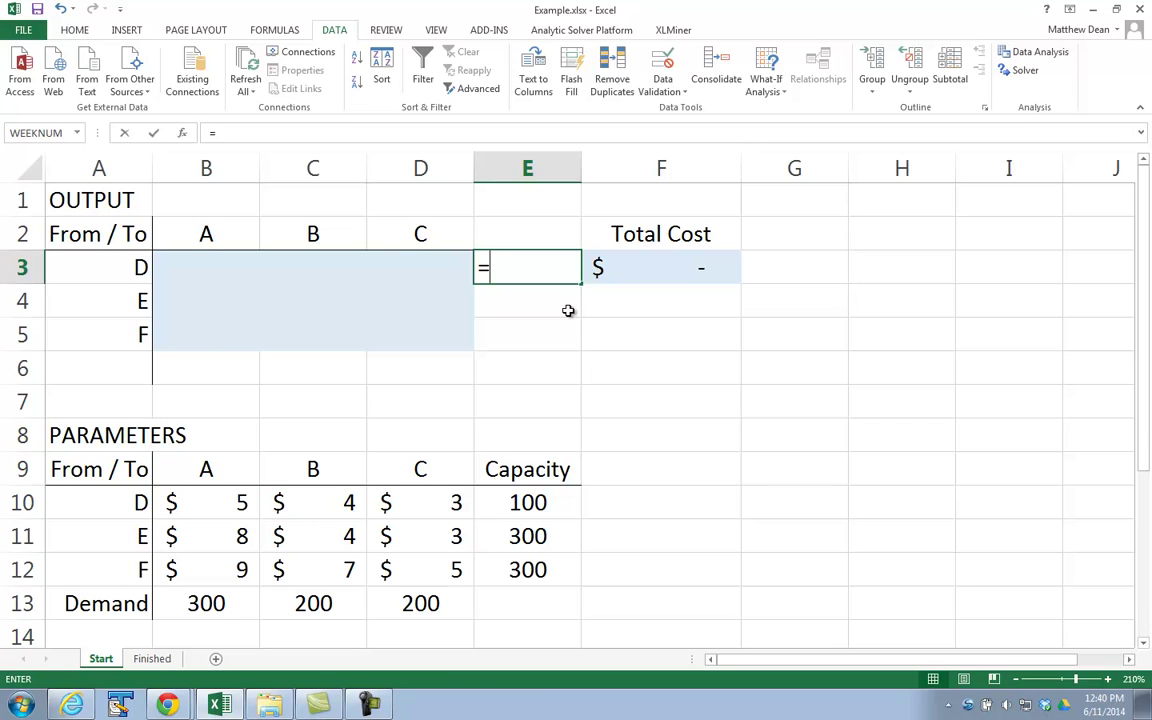
text(sum()
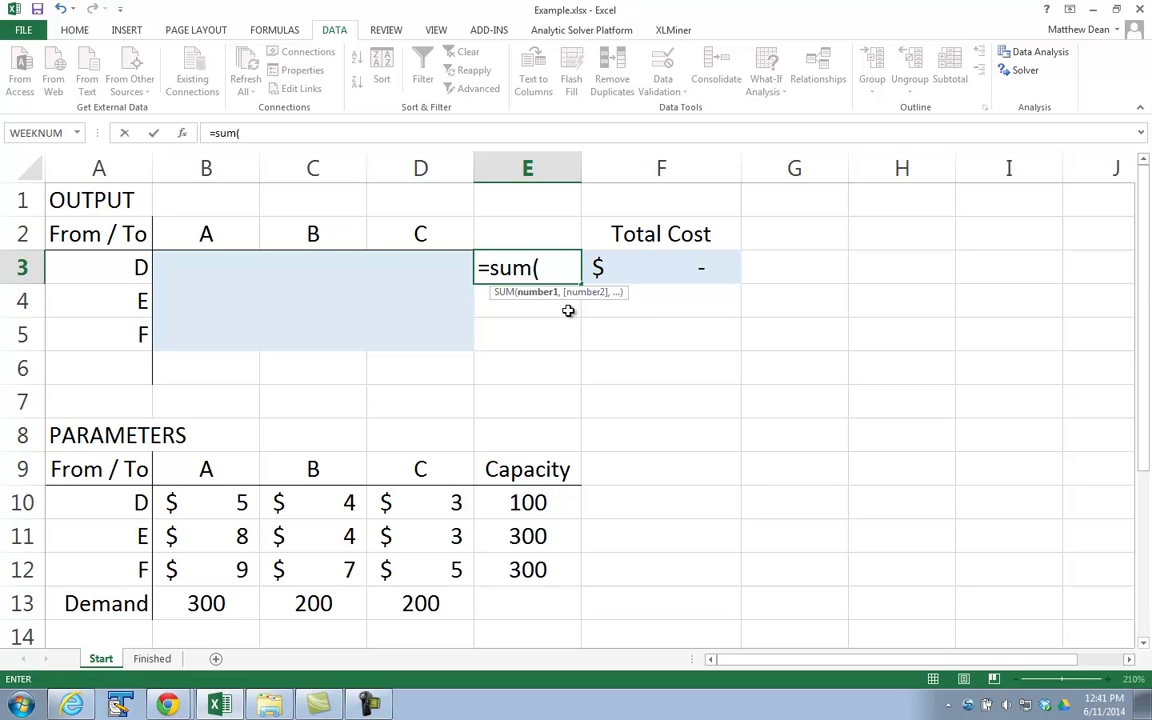
drag(172, 266, 393, 260)
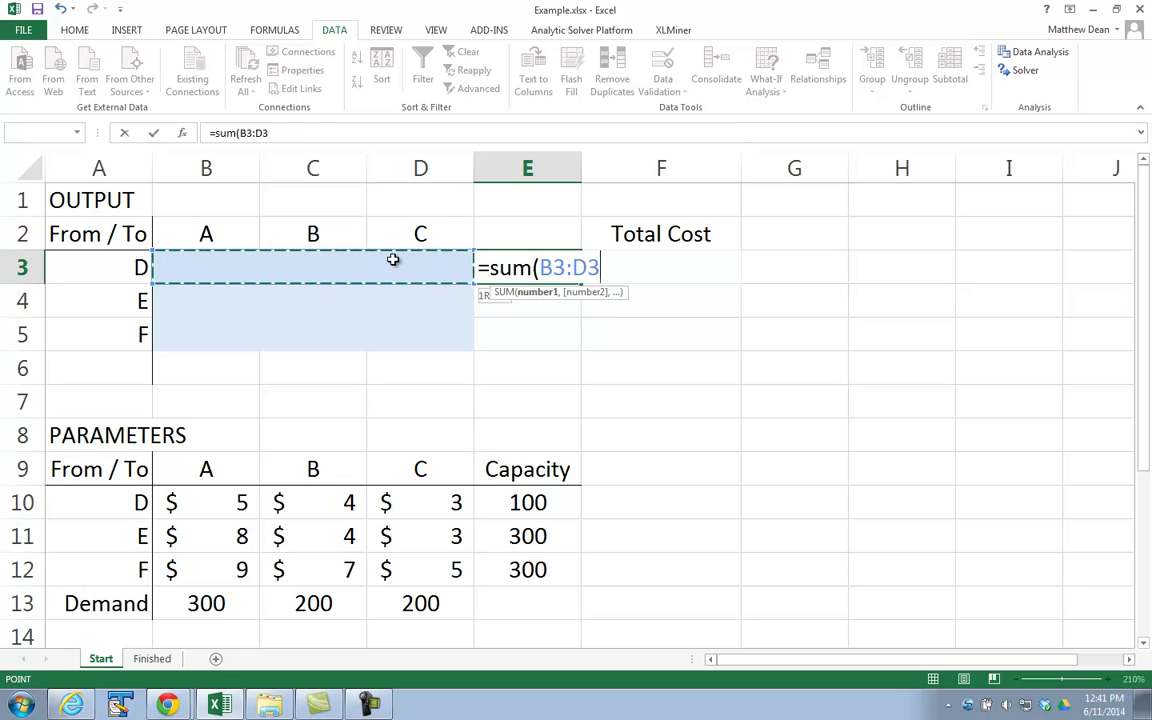
text())
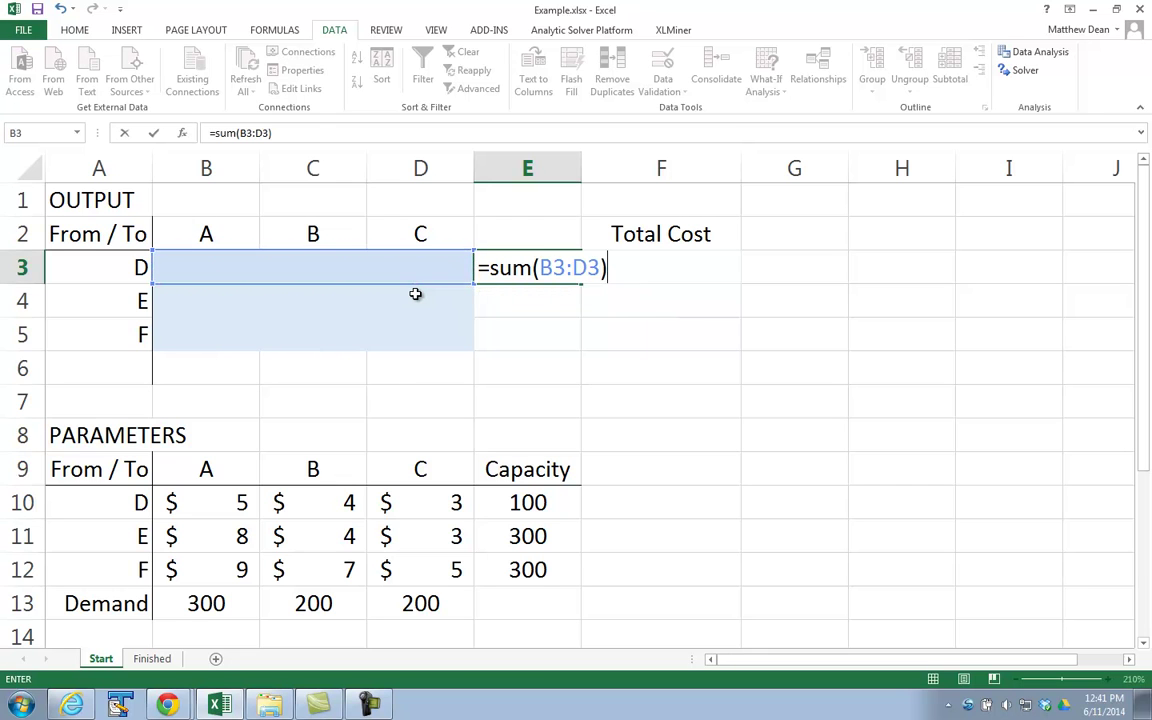
key(Return)
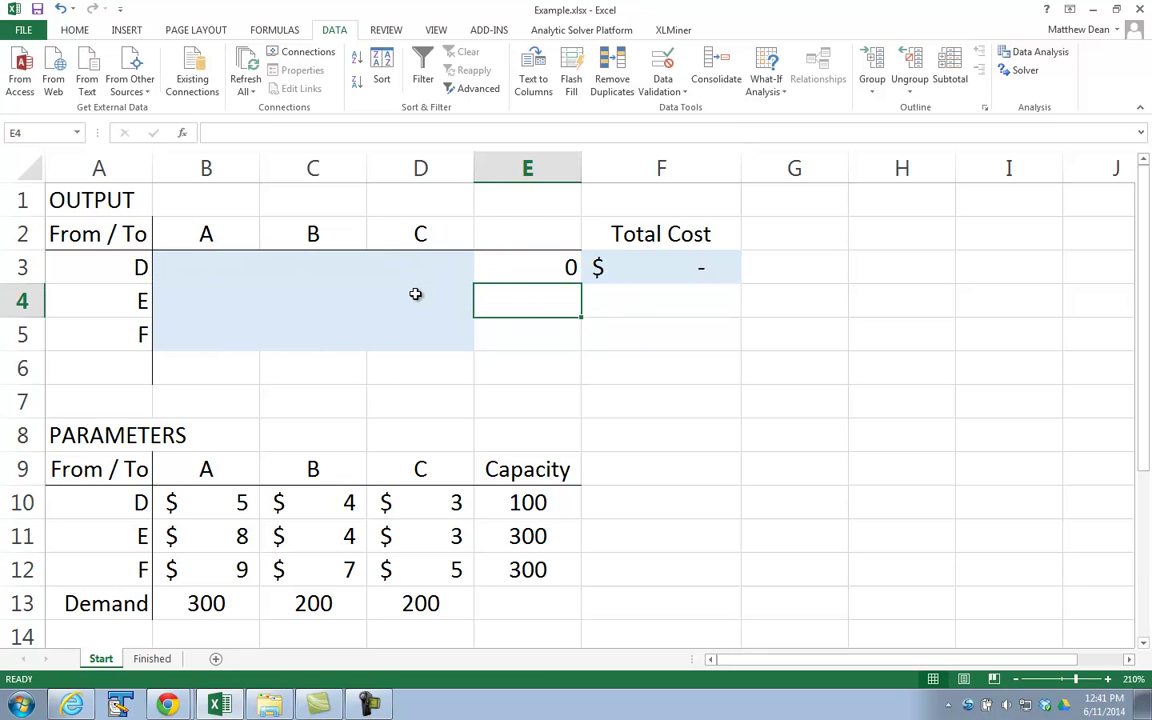
double_click(509, 267)
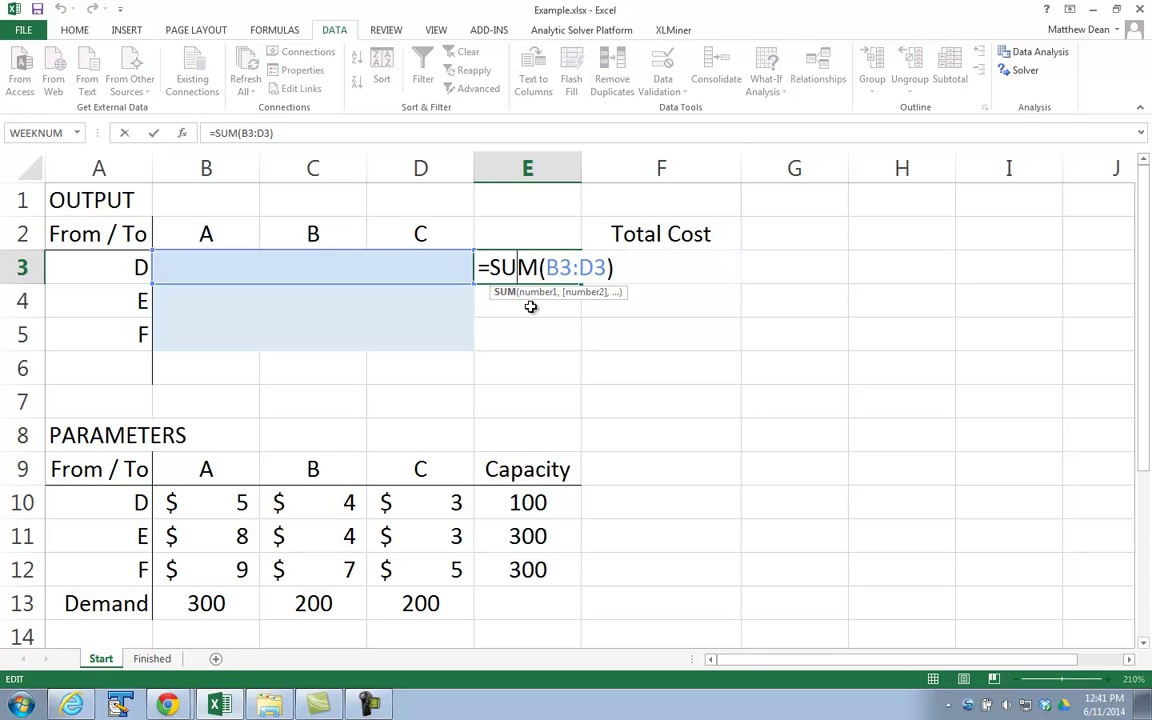
key(Escape)
key(Up)
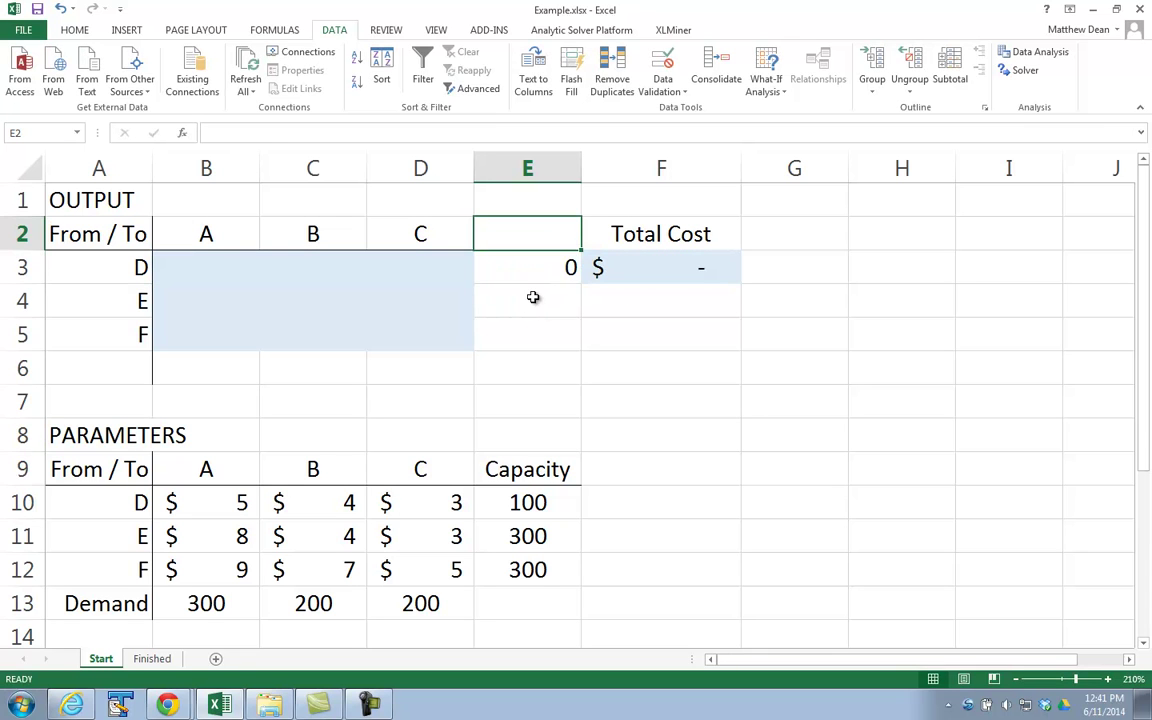
click(532, 267)
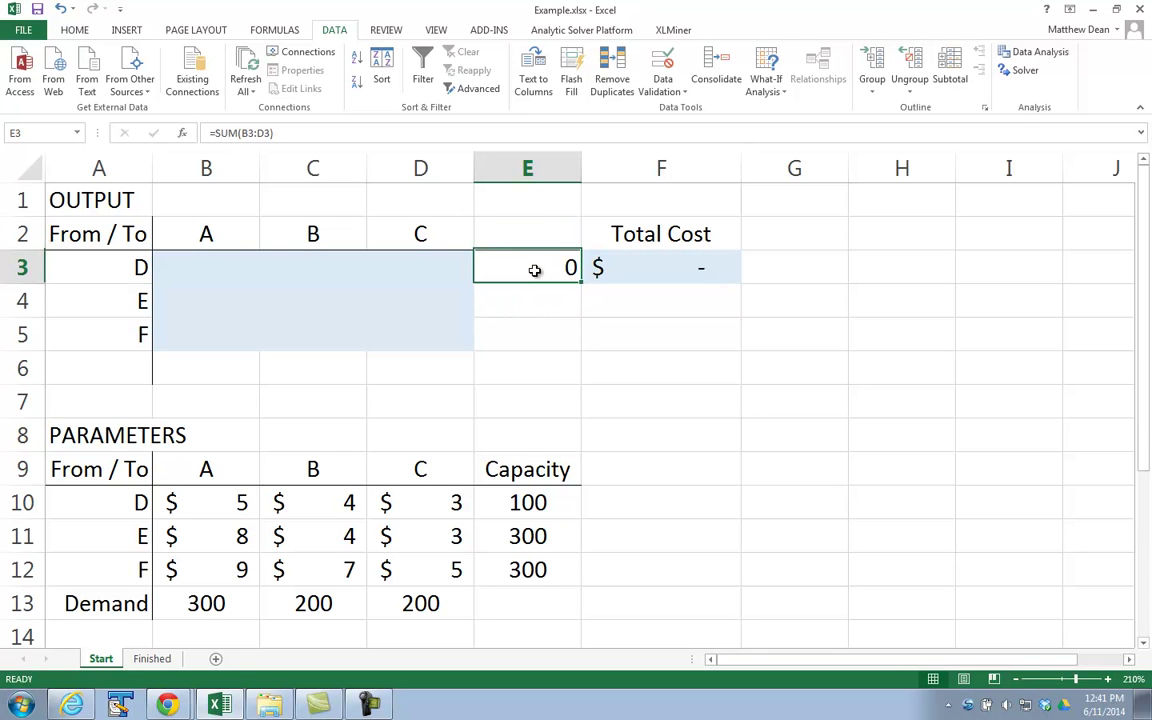
ctrl+click(537, 502)
click(530, 502)
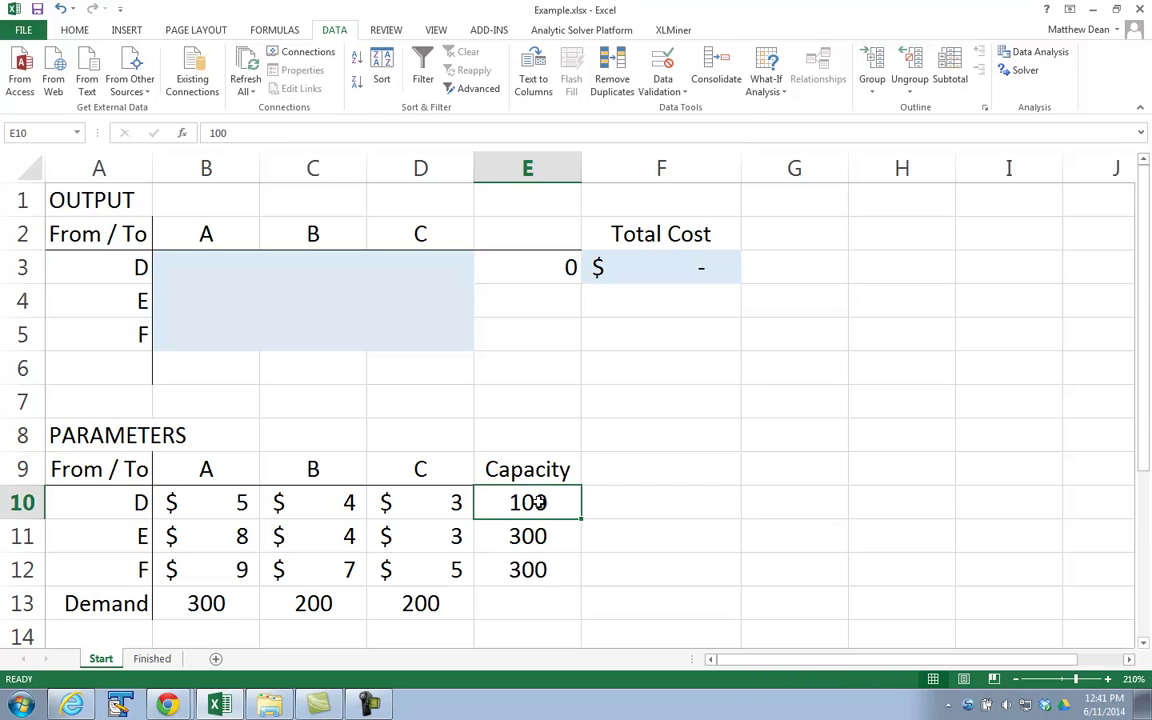
Step: Enter =SUM(B4:D4) in E4 and =SUM(B5:D5) in E5 for the E and F rows
click(512, 316)
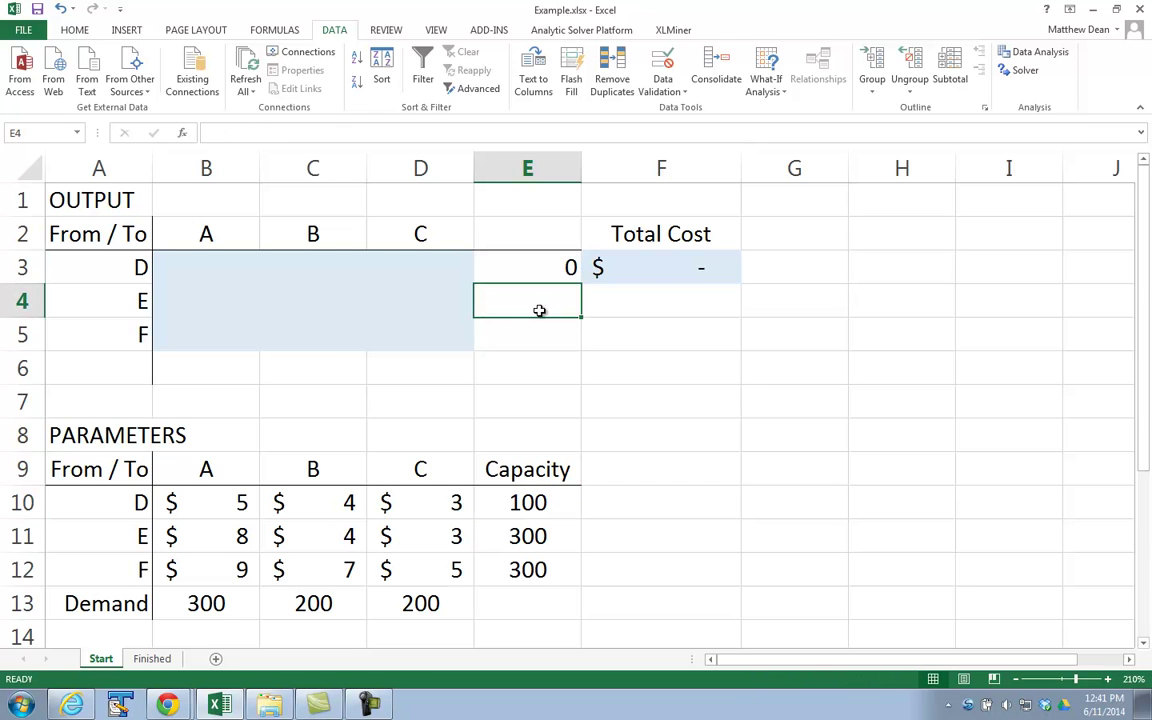
text(=suM98)
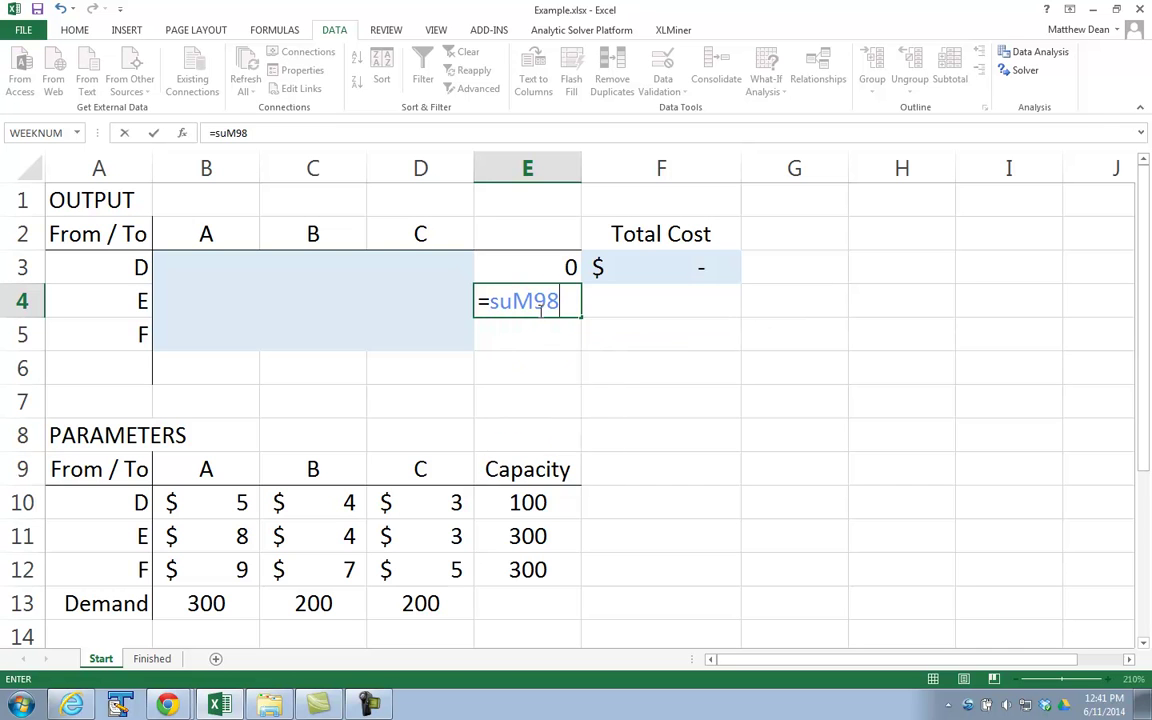
key(BackSpace)
key(BackSpace)
key(BackSpace)
text(m()
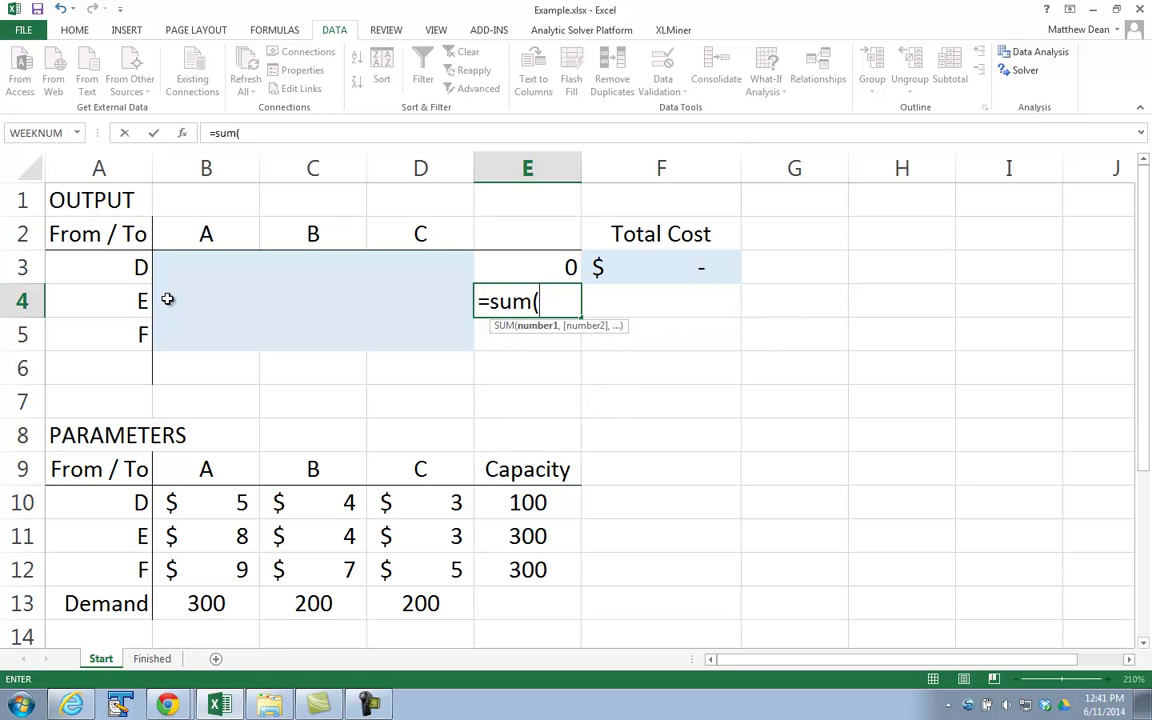
drag(162, 298, 372, 298)
text())
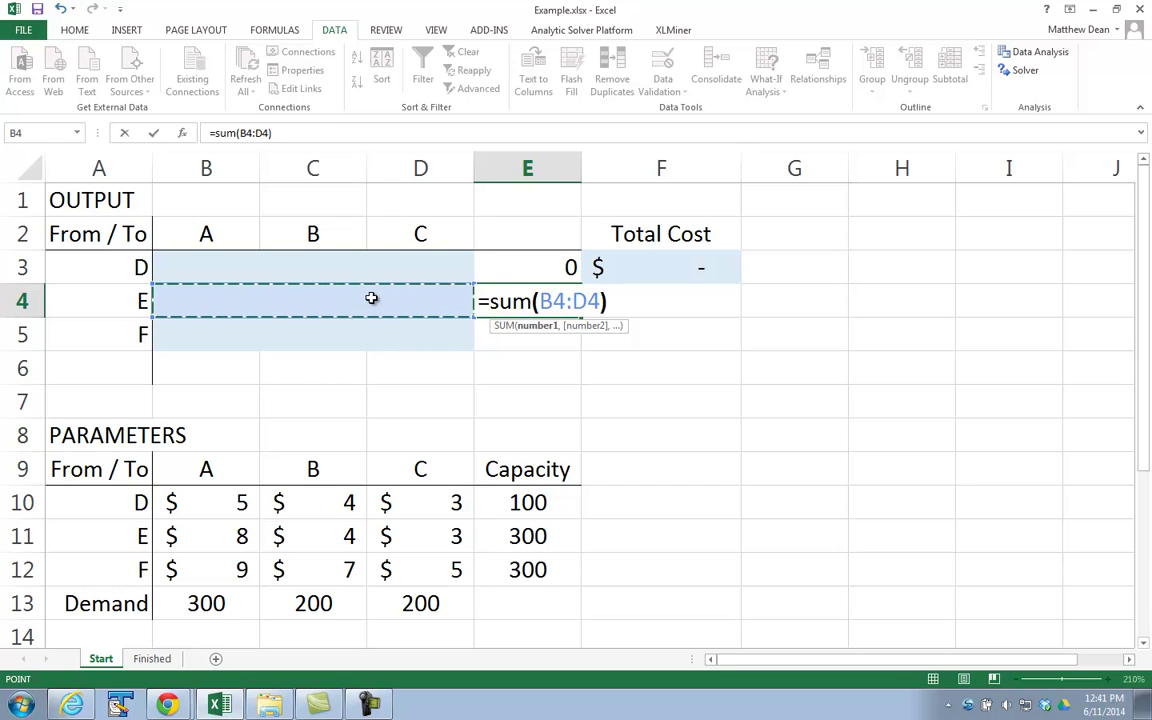
key(Return)
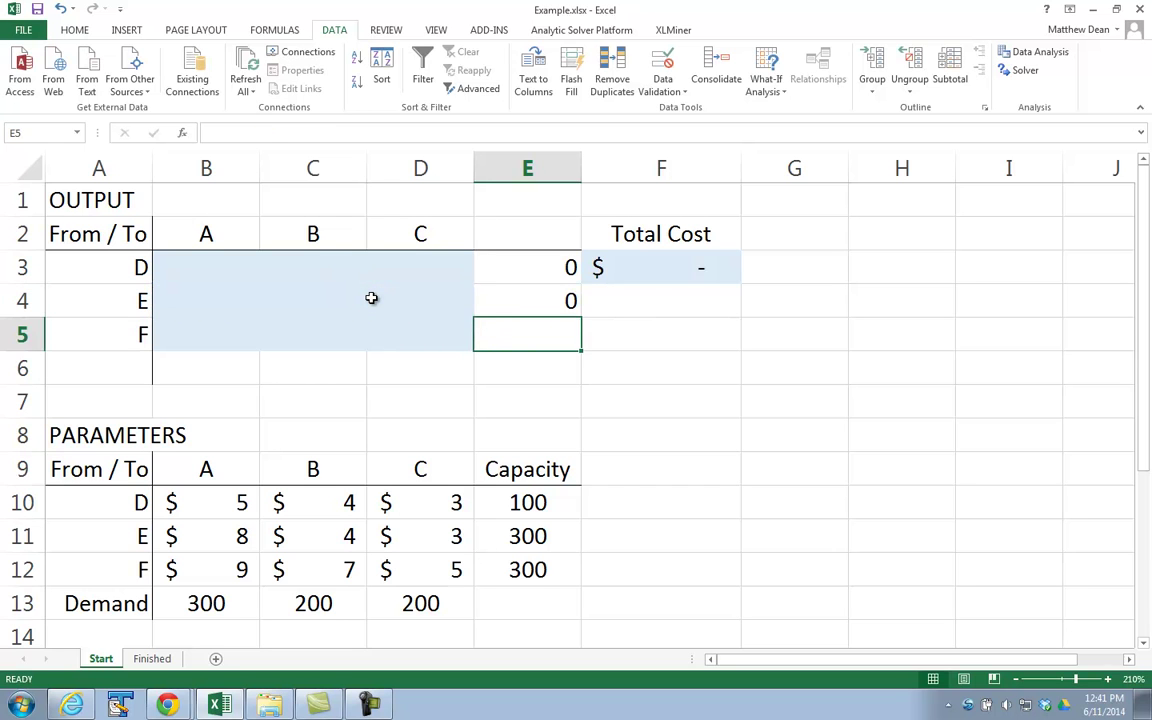
text(=sum()
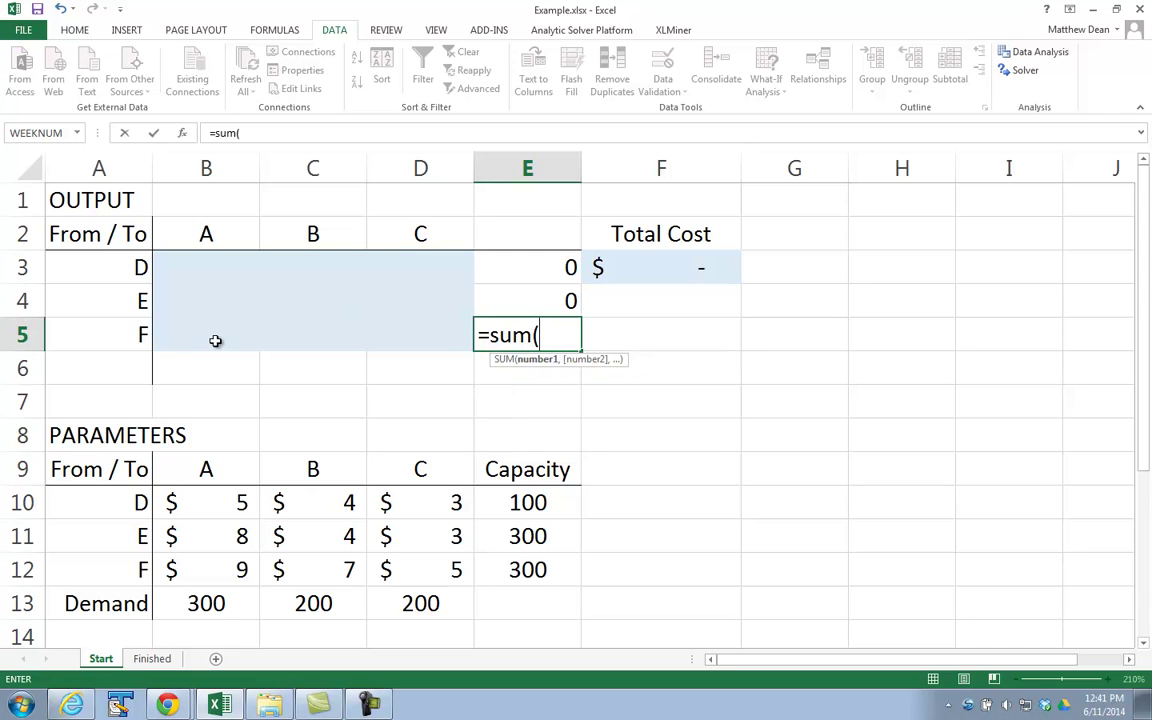
drag(219, 337, 387, 336)
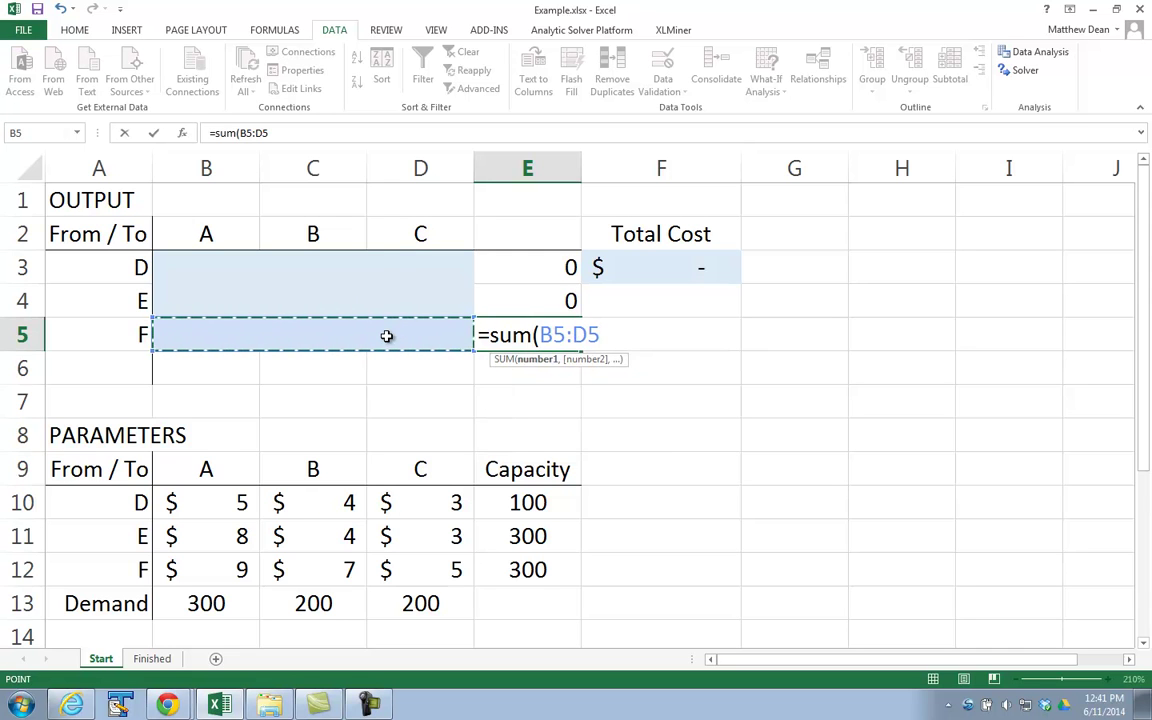
text())
key(Return)
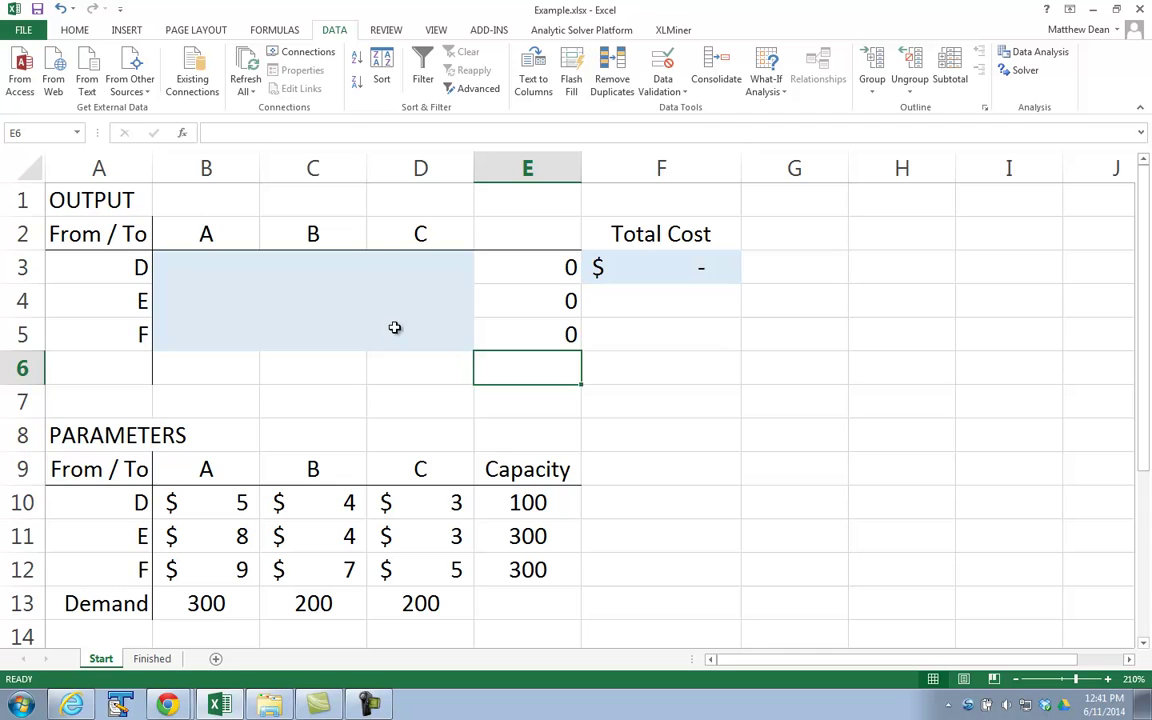
click(560, 337)
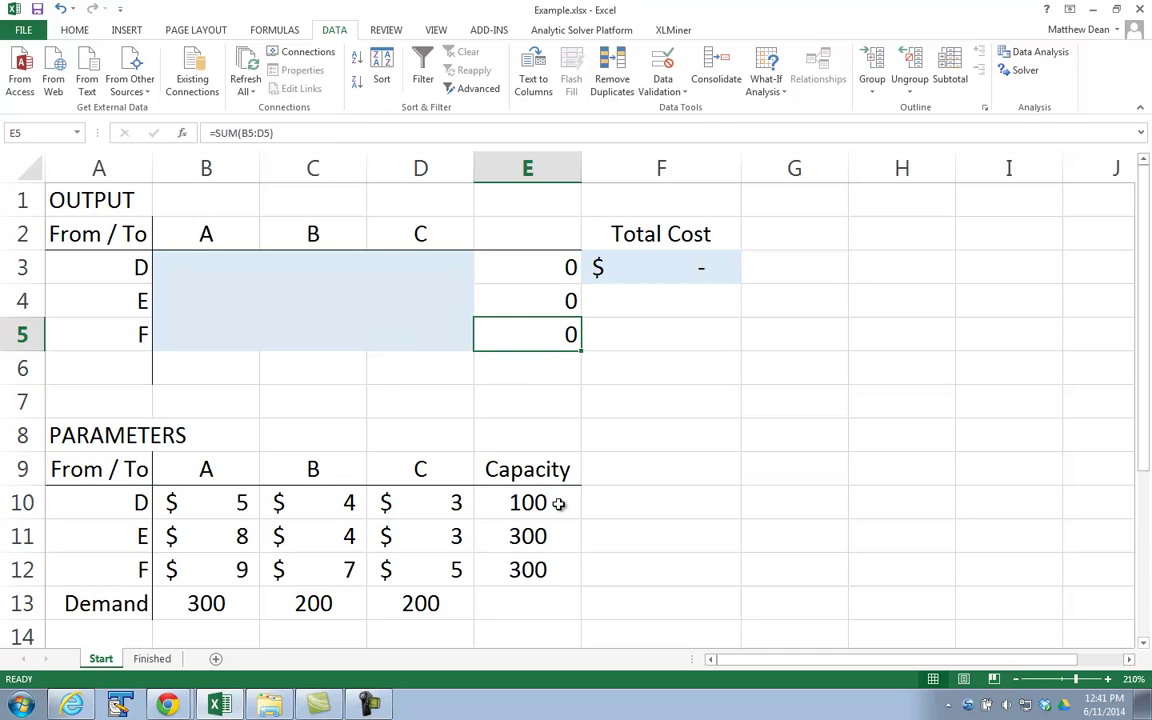
Step: Enter =SUM(B3:B5) in B6 as destination A's column total
ctrl+click(537, 572)
click(540, 569)
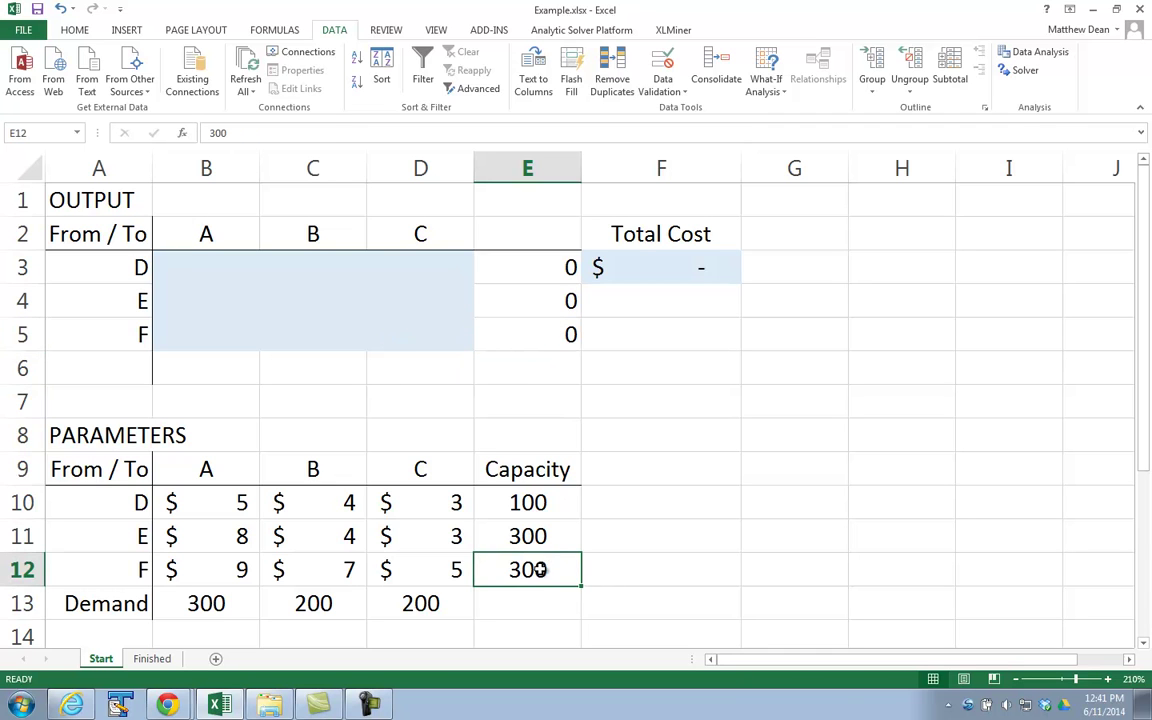
ctrl+click(537, 336)
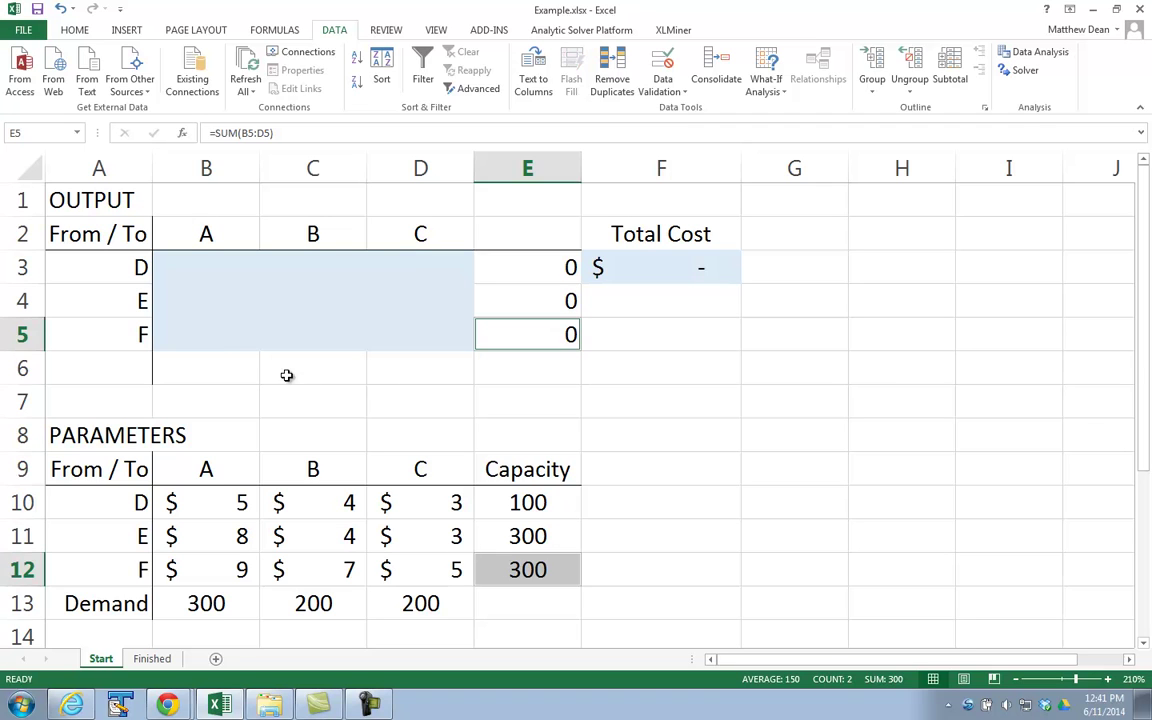
click(216, 365)
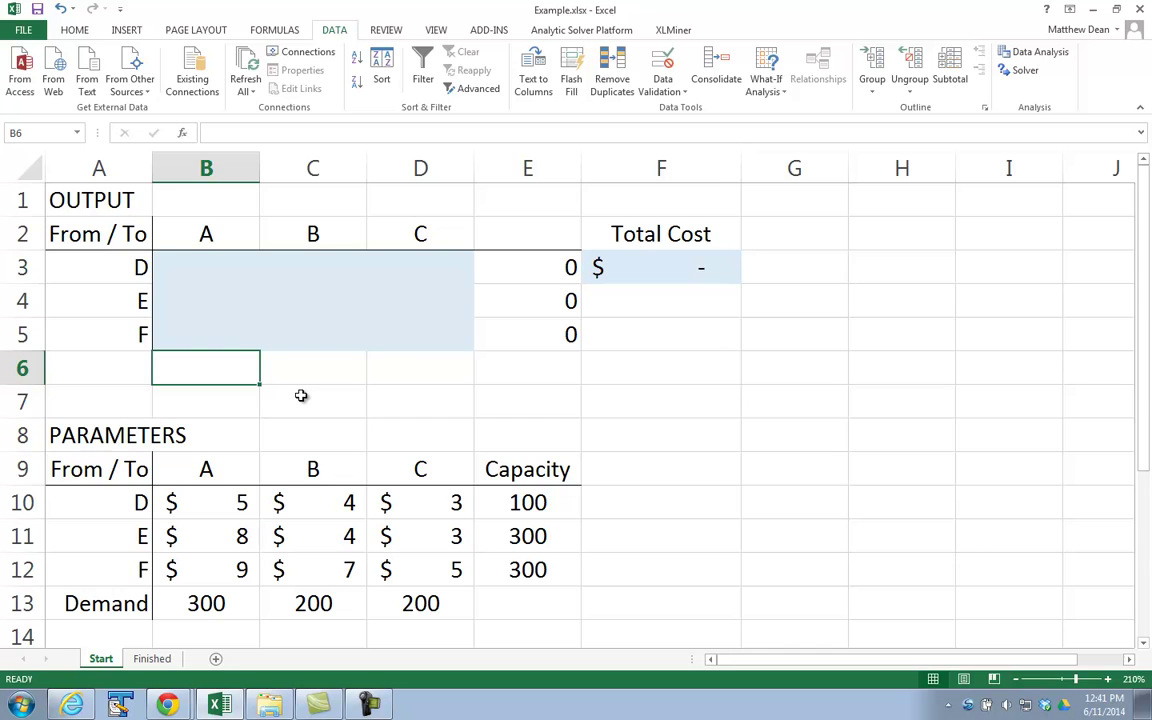
text(=sum()
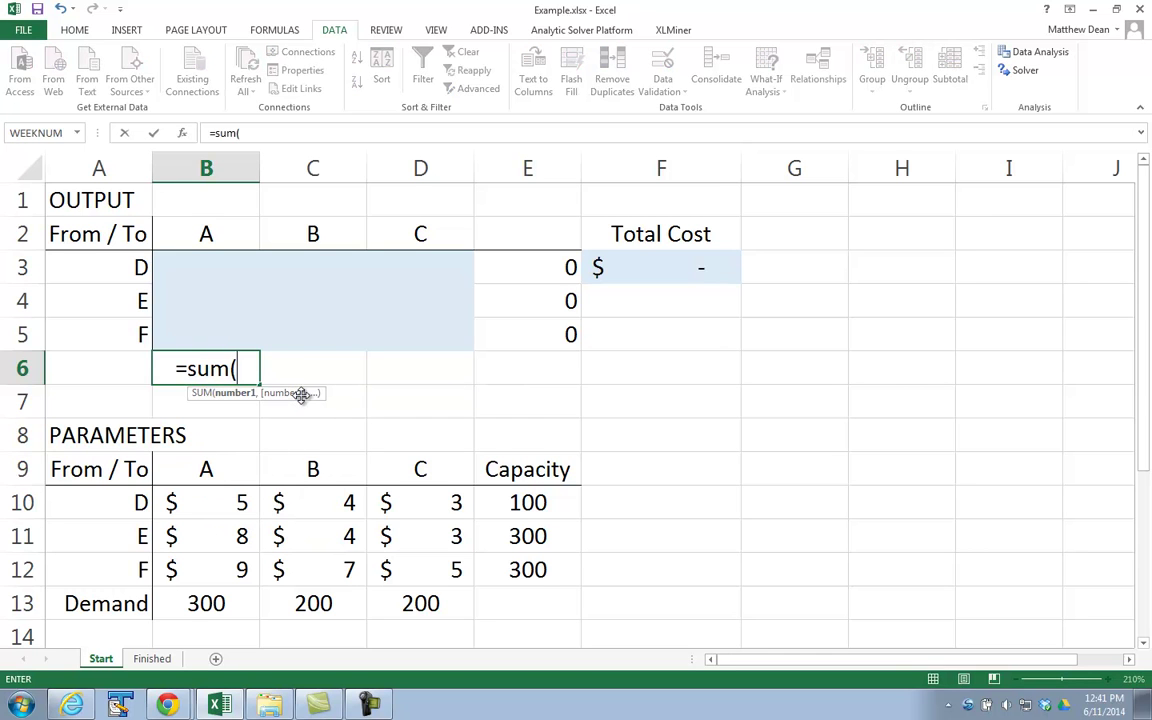
drag(198, 262, 203, 321)
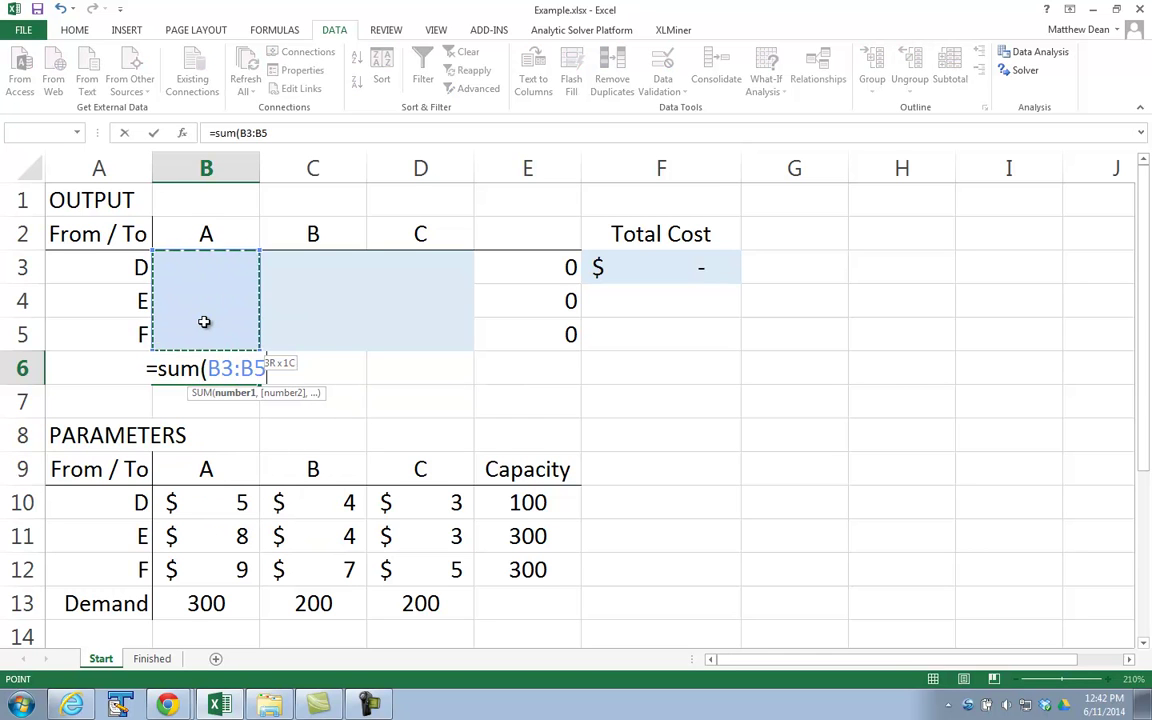
text())
key(Tab)
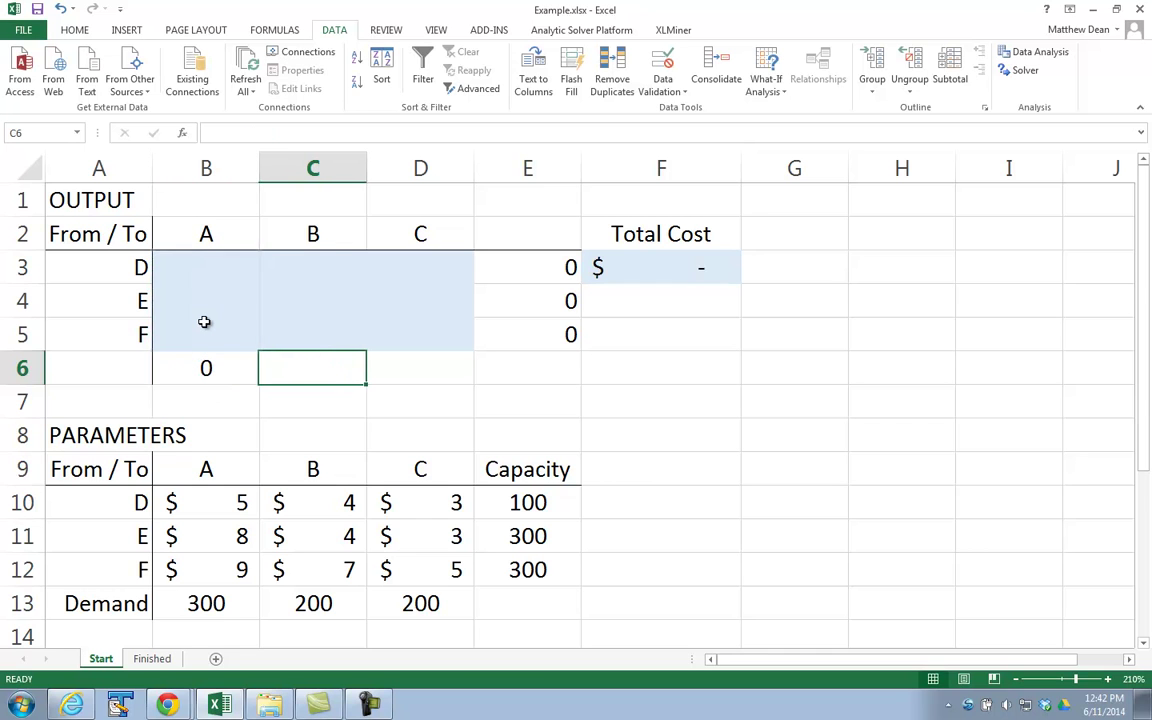
Step: Add column totals =SUM(C3:C5) in C6 and =SUM(D3:D5) in D6
text(=sum()
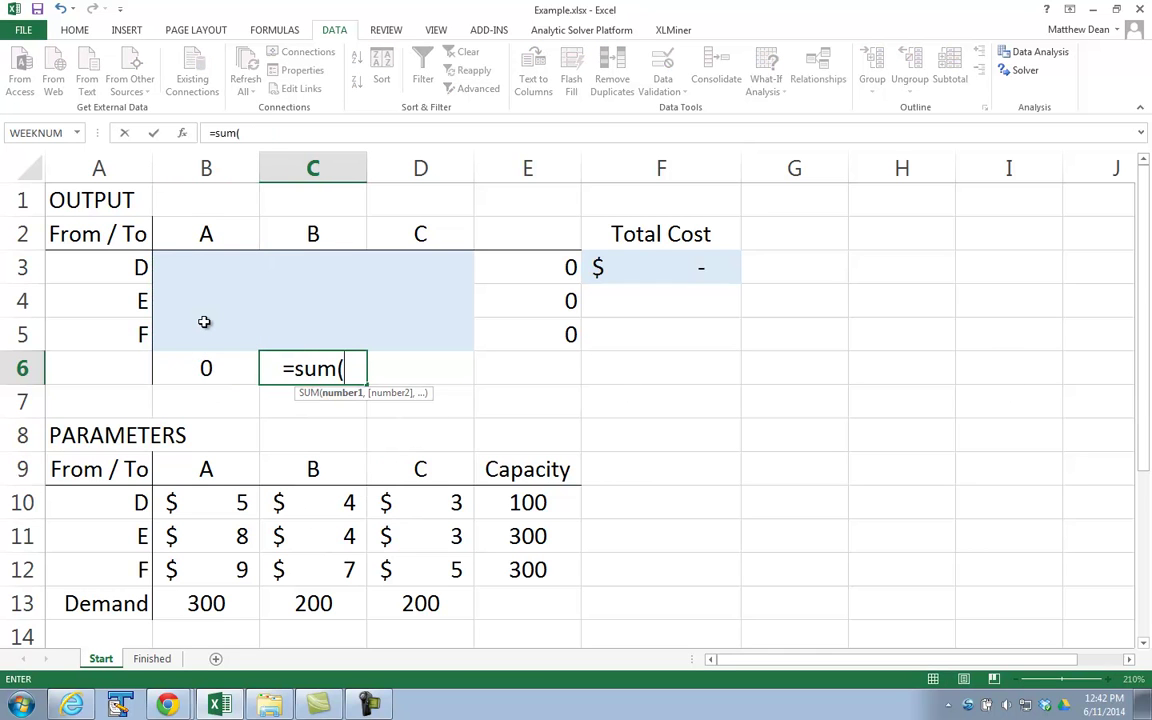
drag(303, 267, 305, 328)
key(Tab)
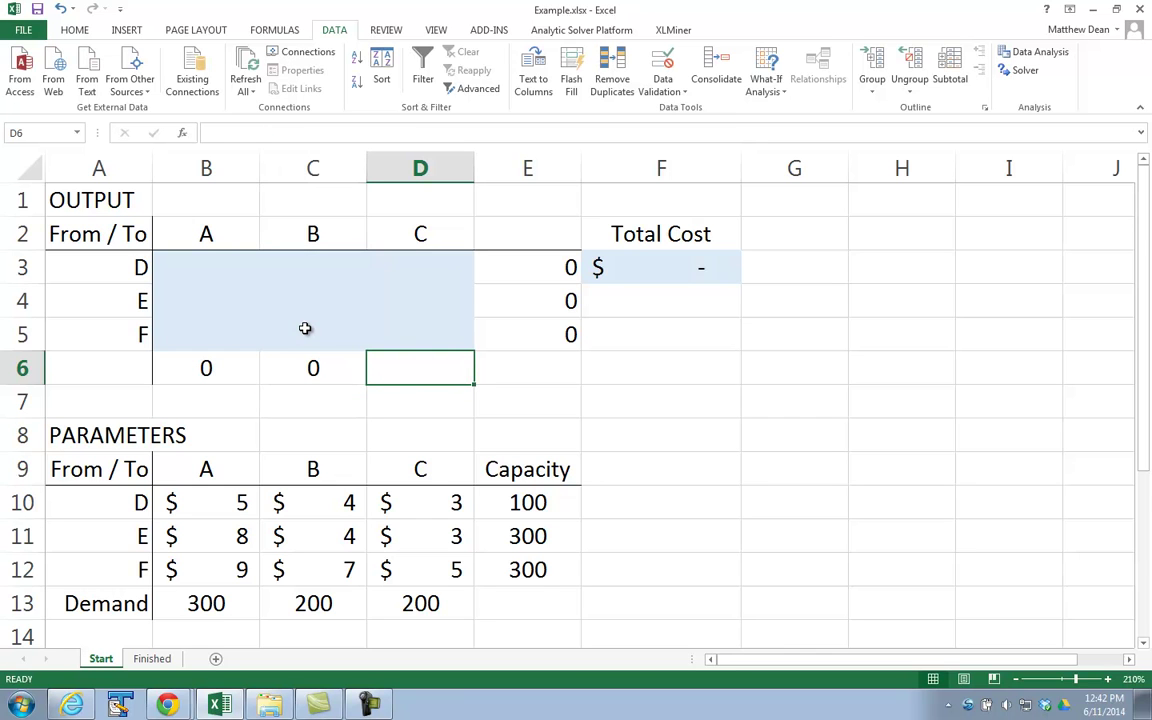
text(=sum()
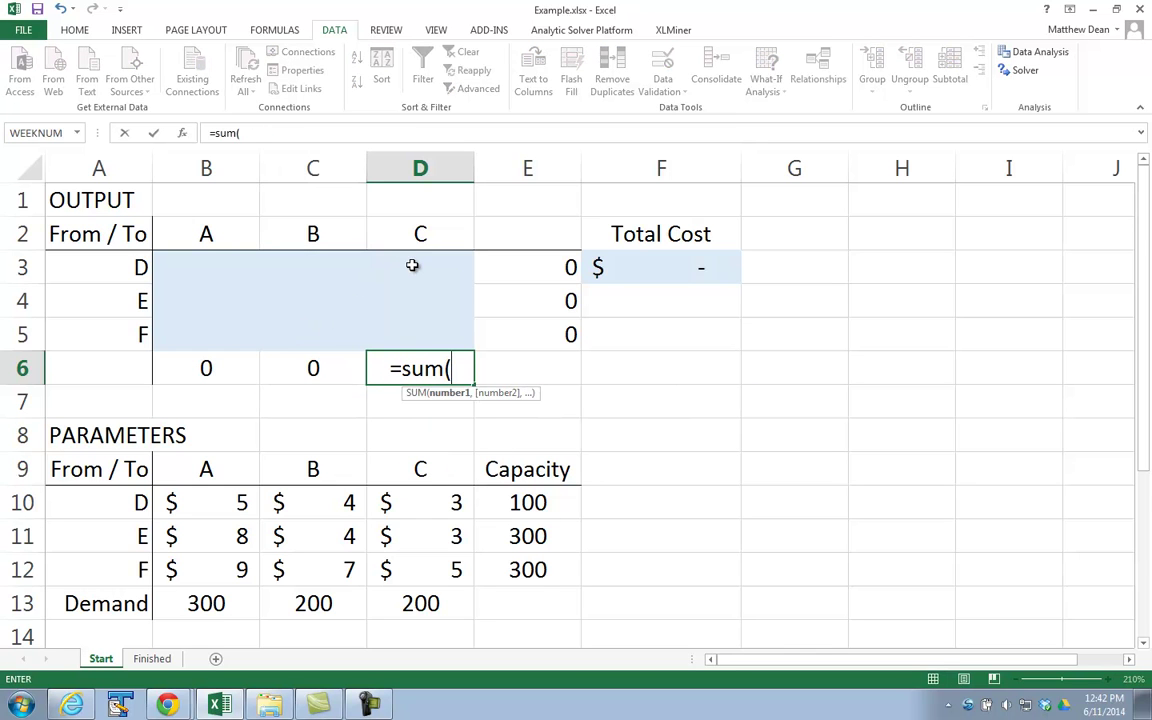
drag(411, 264, 417, 324)
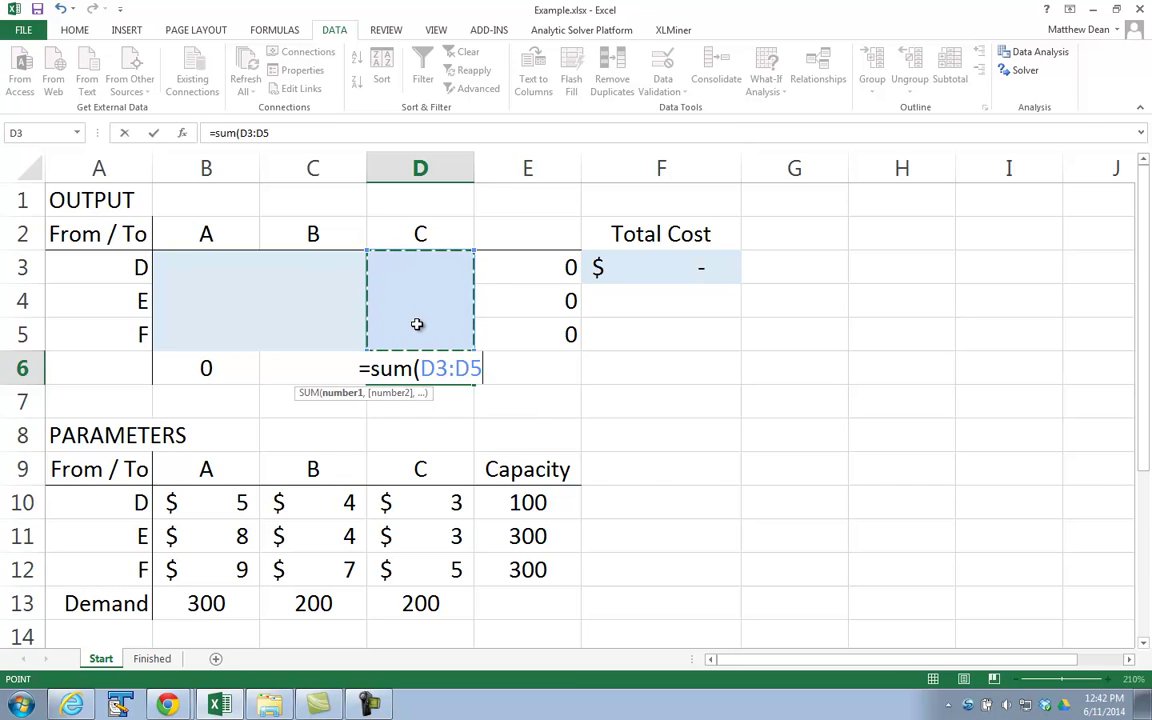
text())
click(417, 324)
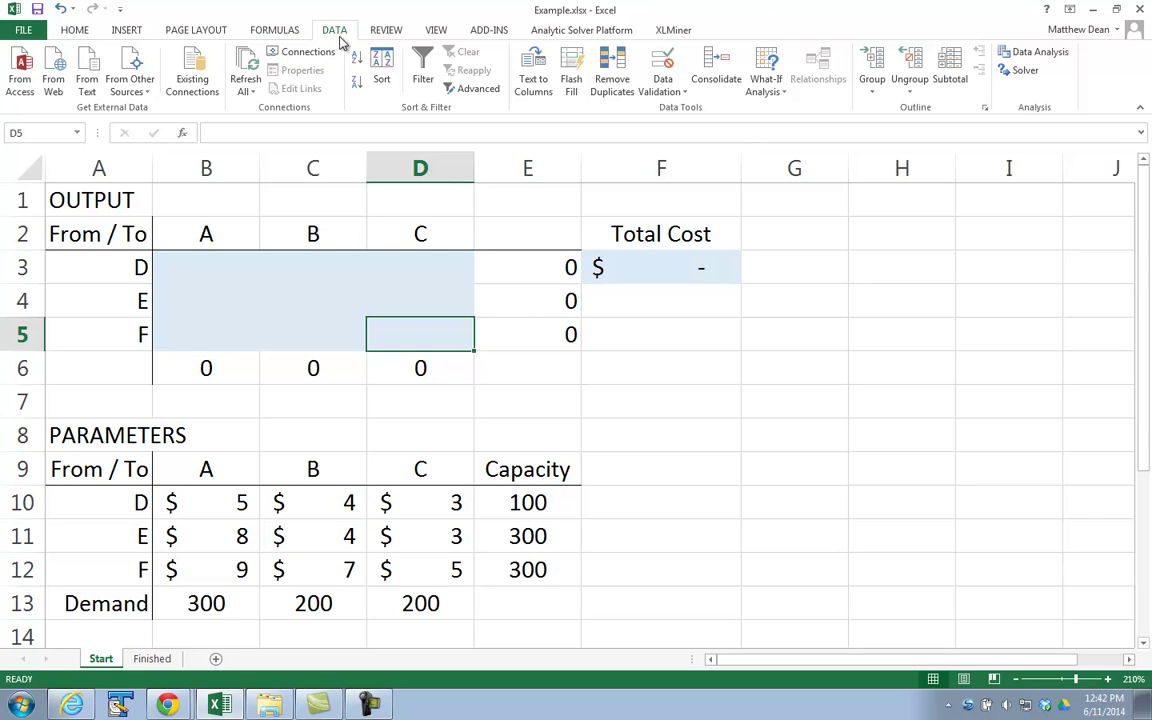
Step: Open Solver and set it to minimise the Total Cost in $F$3
click(1018, 77)
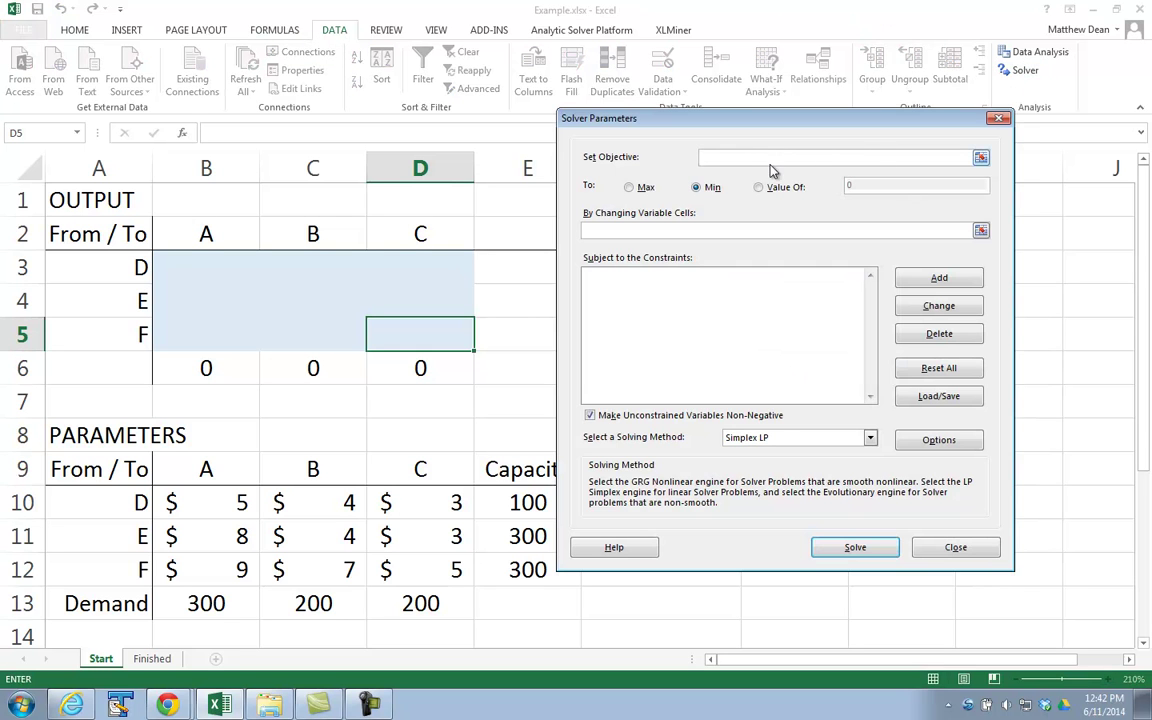
click(979, 160)
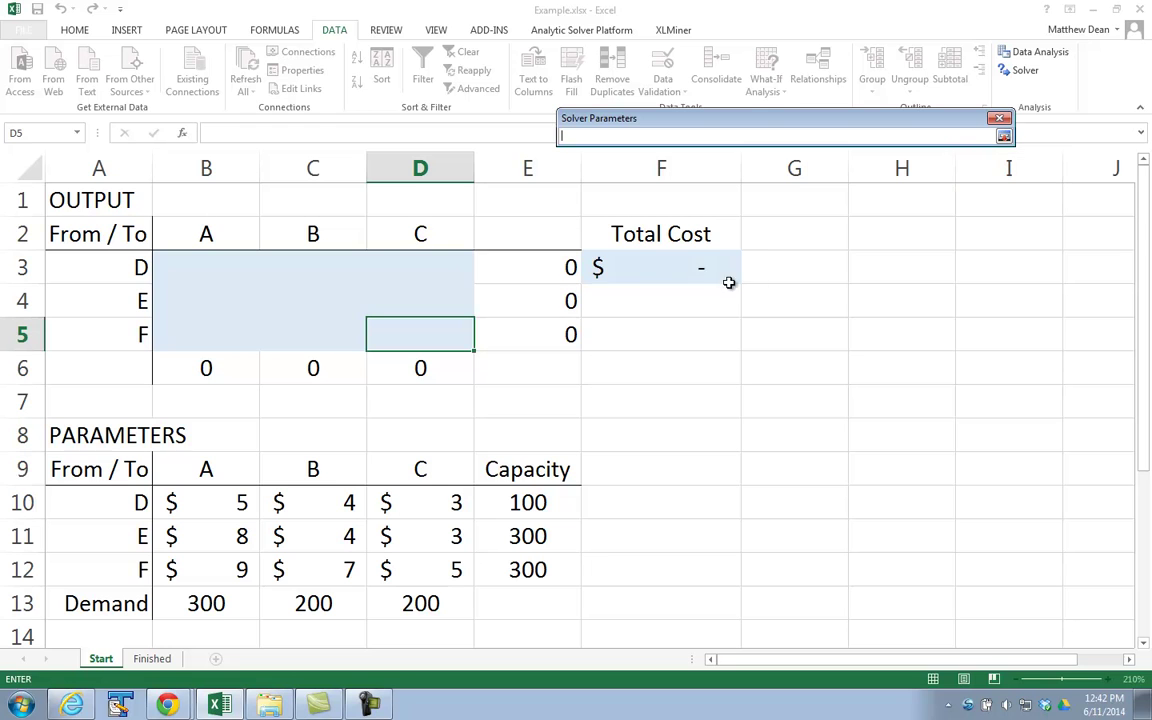
click(707, 266)
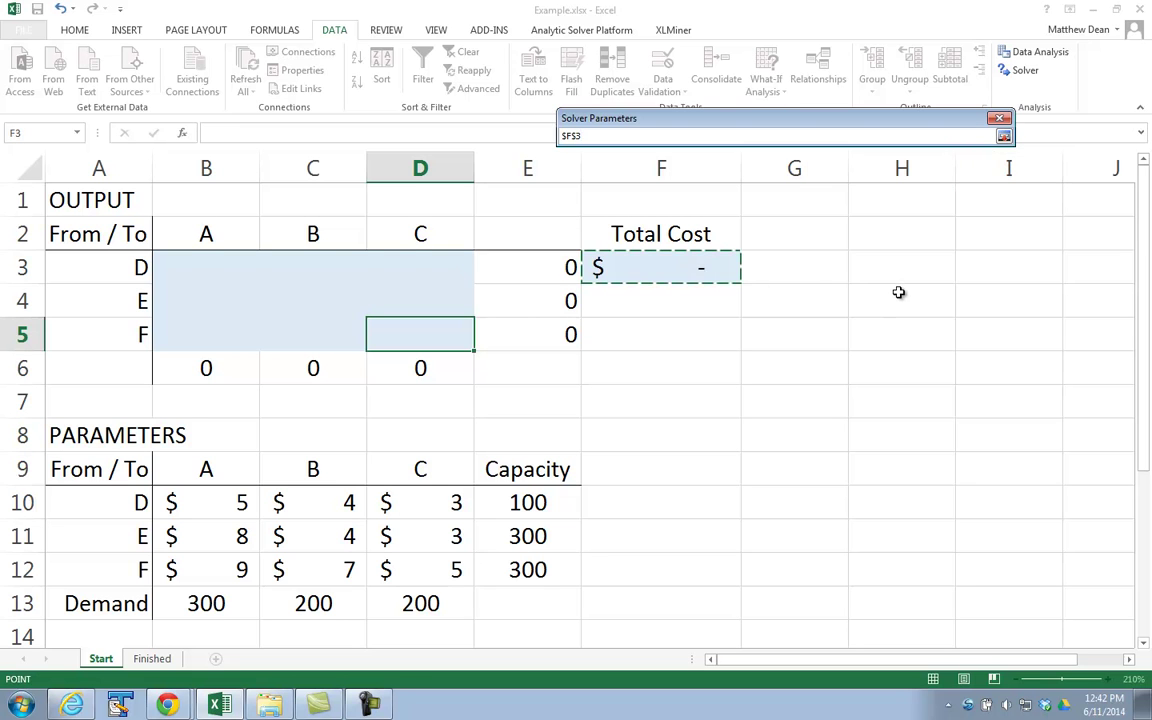
click(1003, 137)
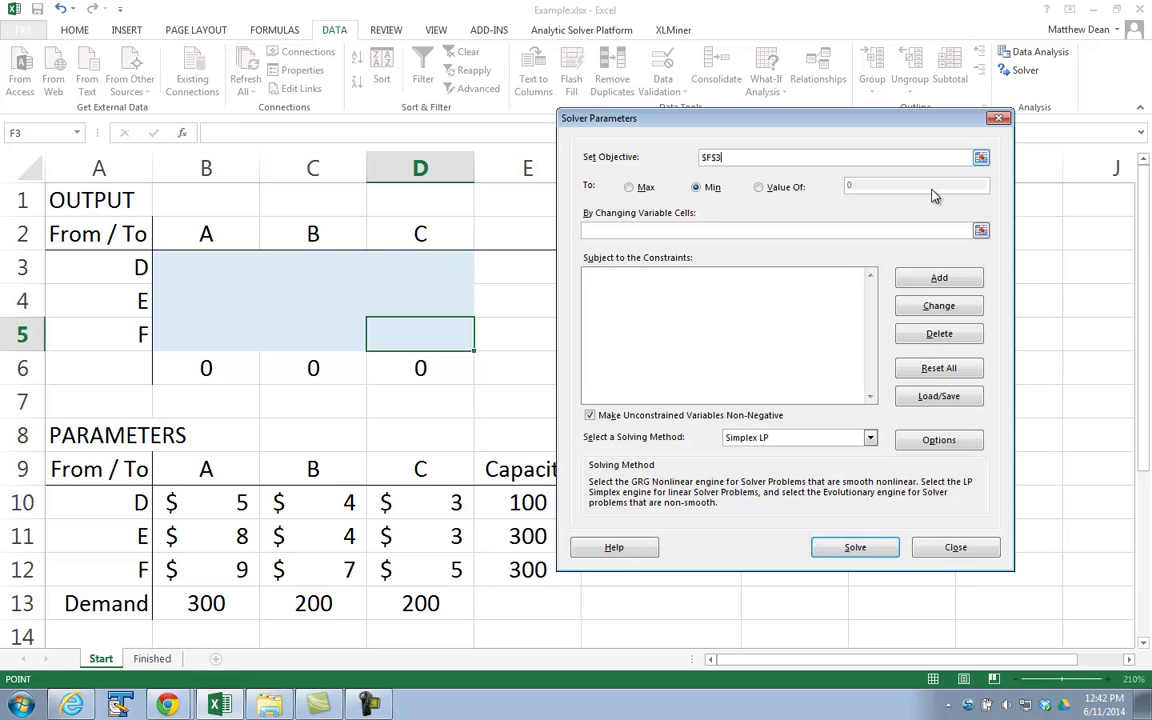
click(697, 189)
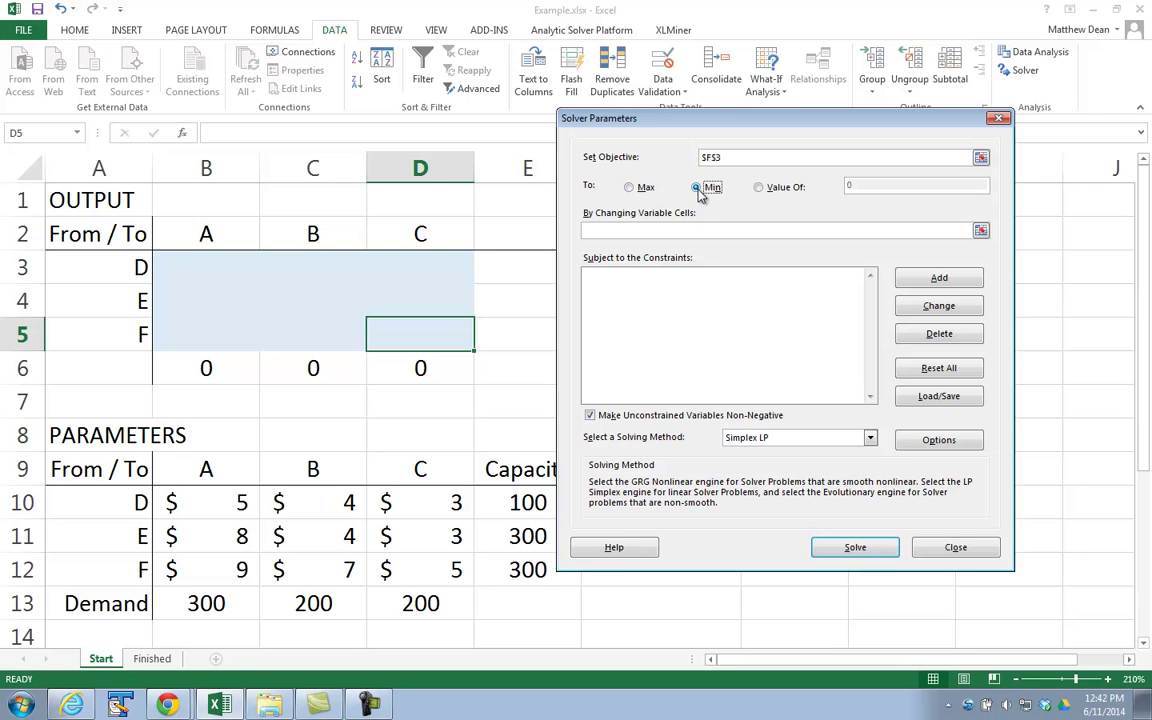
Step: Make $B$3:$D$5 the changing variable cells and start a new constraint
click(980, 231)
drag(206, 265, 396, 326)
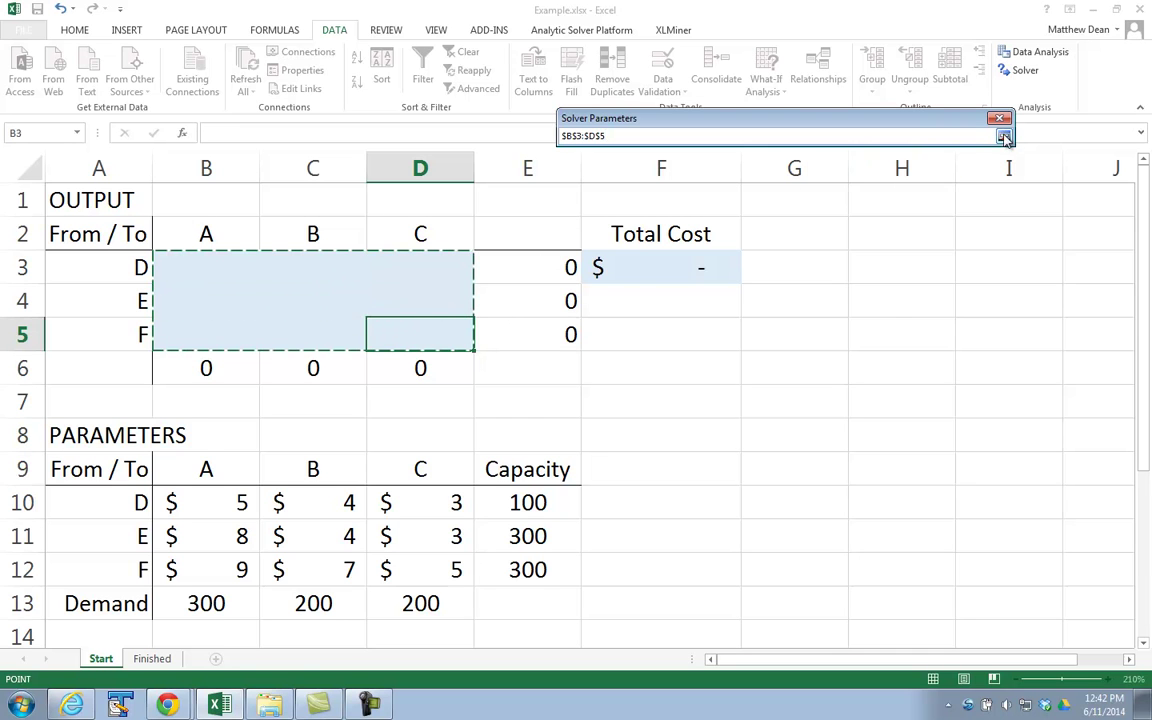
click(1004, 137)
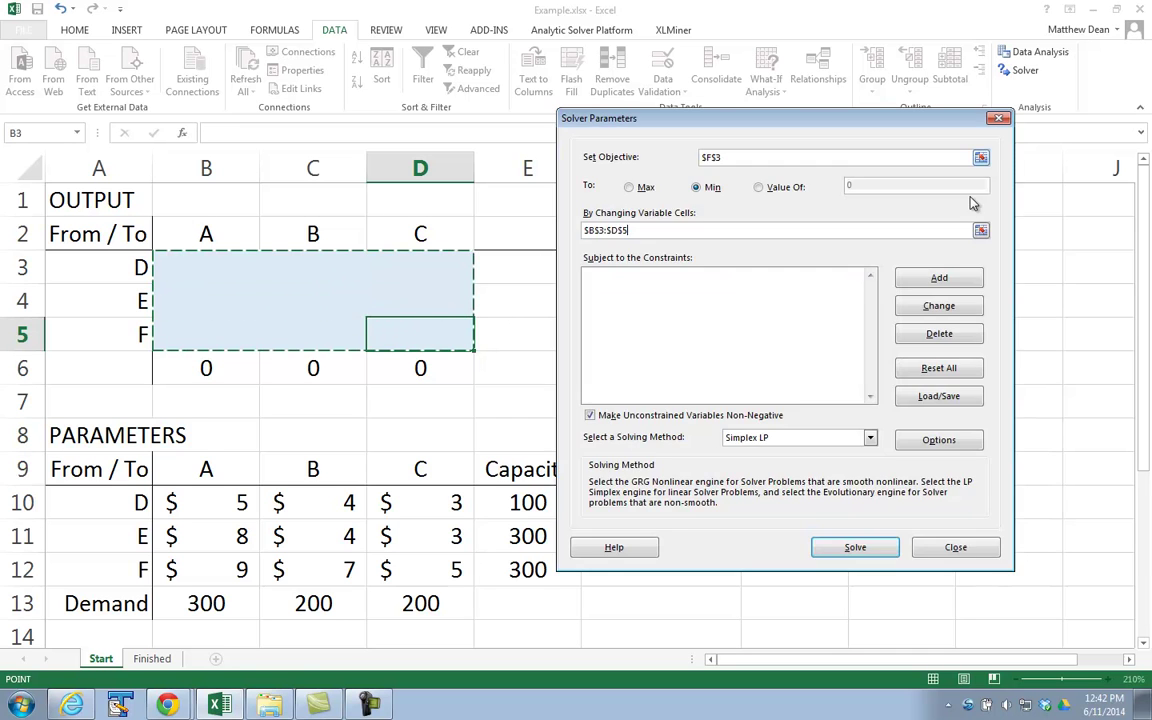
click(930, 280)
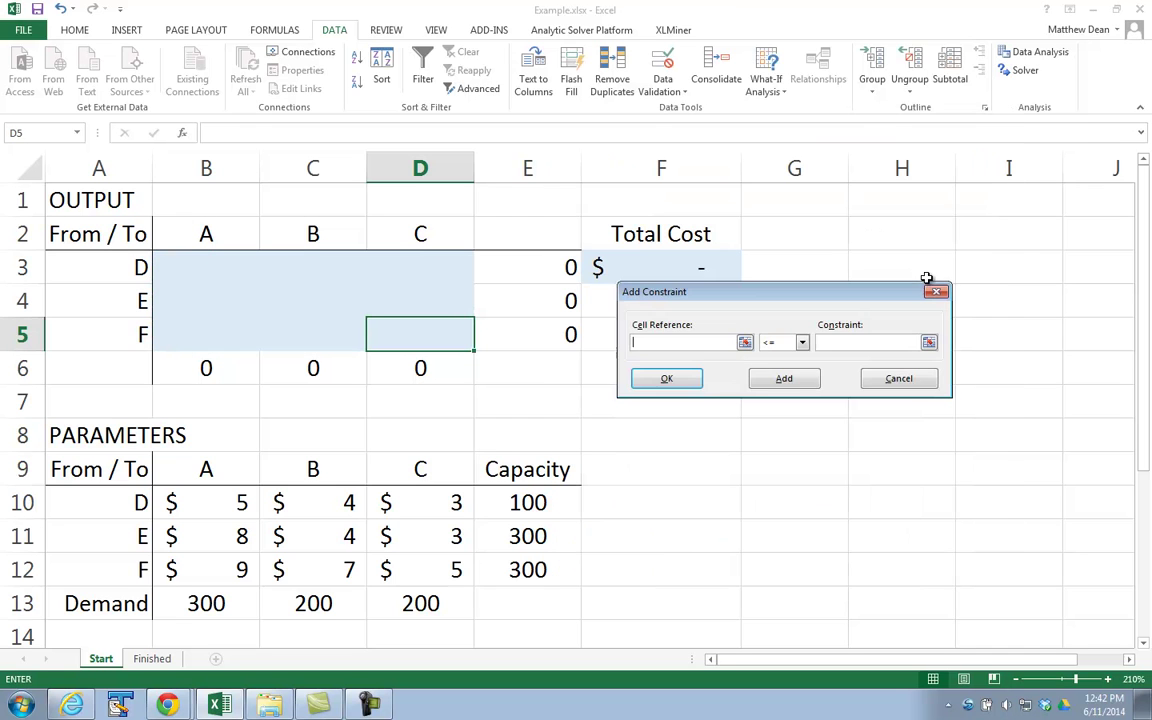
Step: Add the constraint $E$3:$E$5 <= $E$10:$E$12, capping each source at its capacity
click(744, 340)
drag(535, 268, 555, 327)
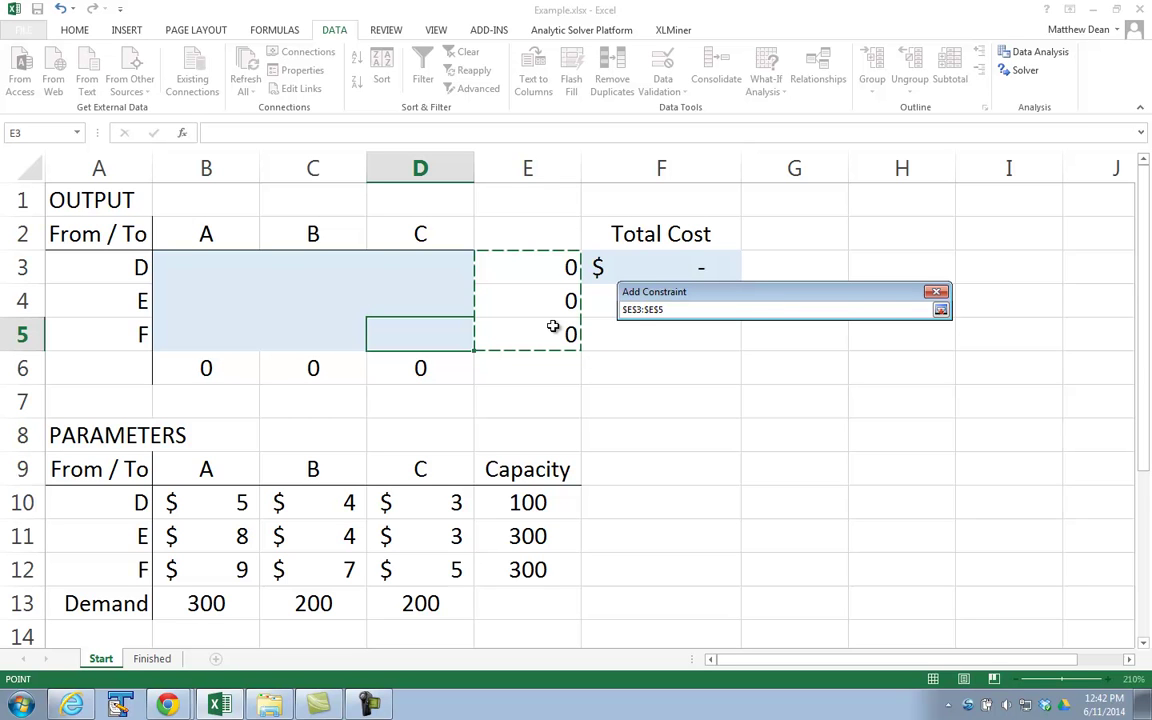
click(941, 310)
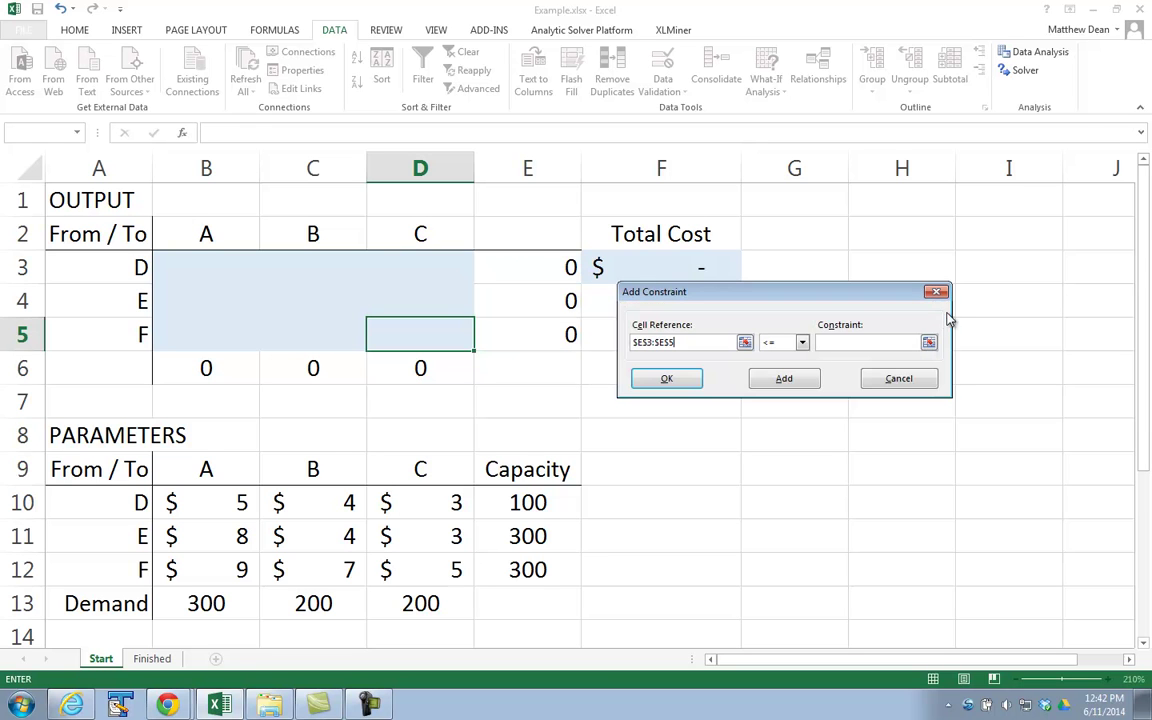
click(929, 342)
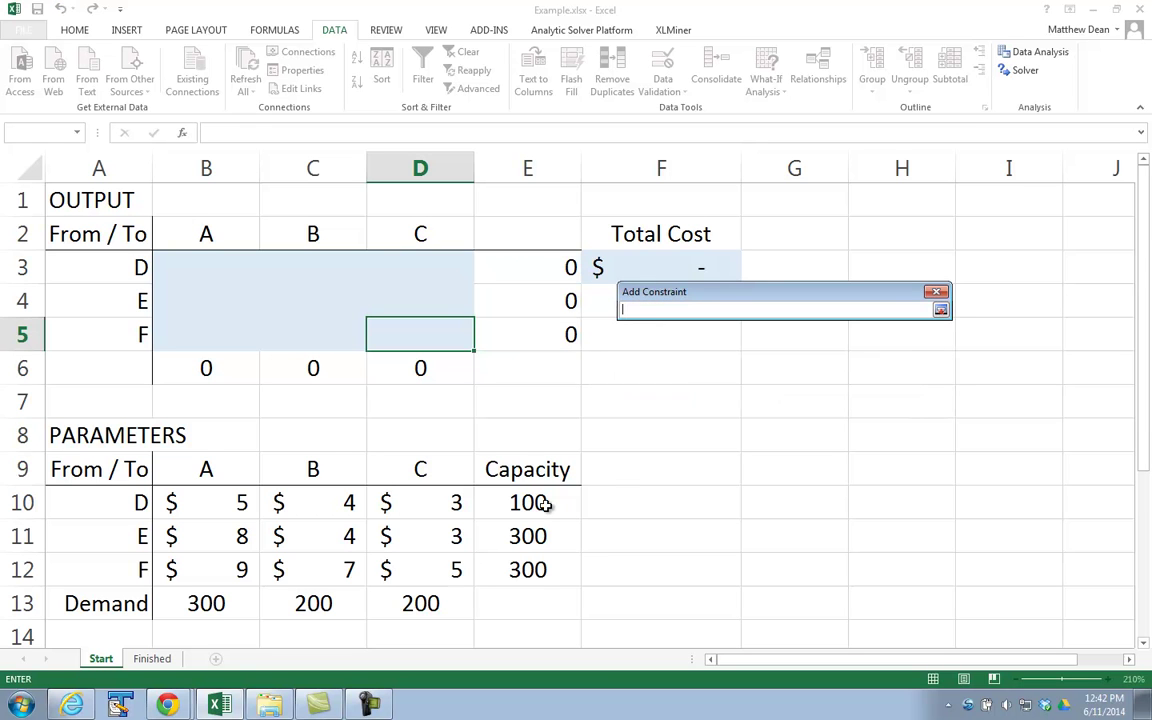
click(541, 510)
drag(541, 512, 542, 556)
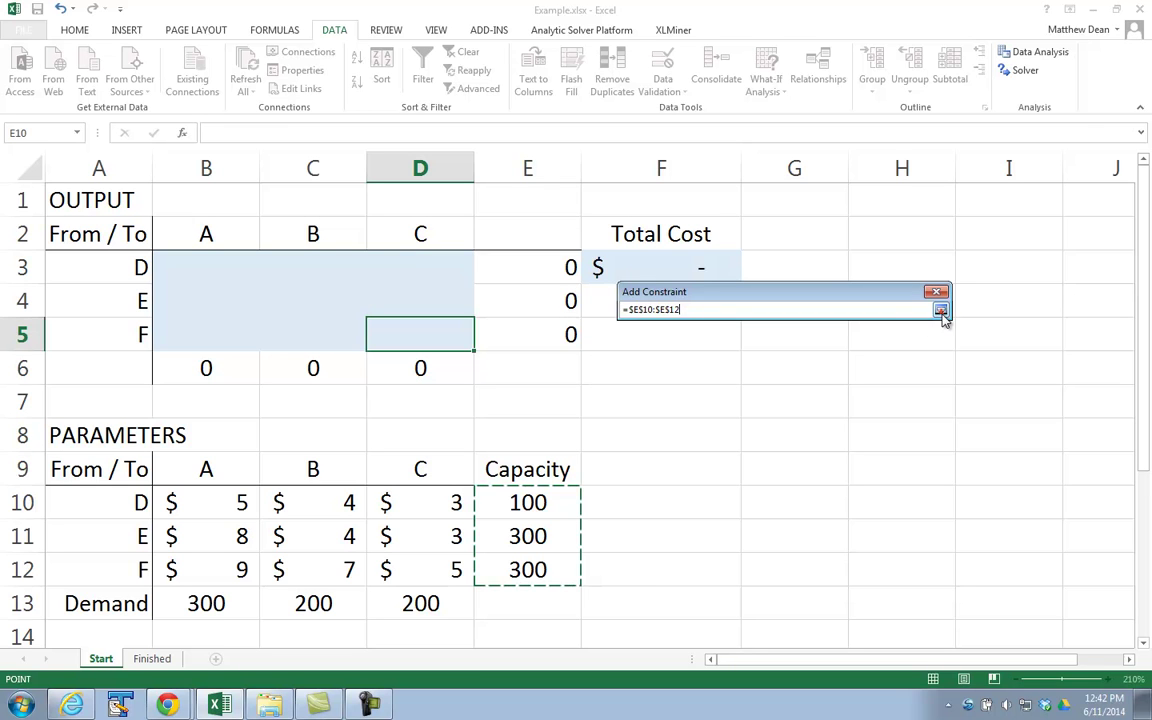
click(941, 310)
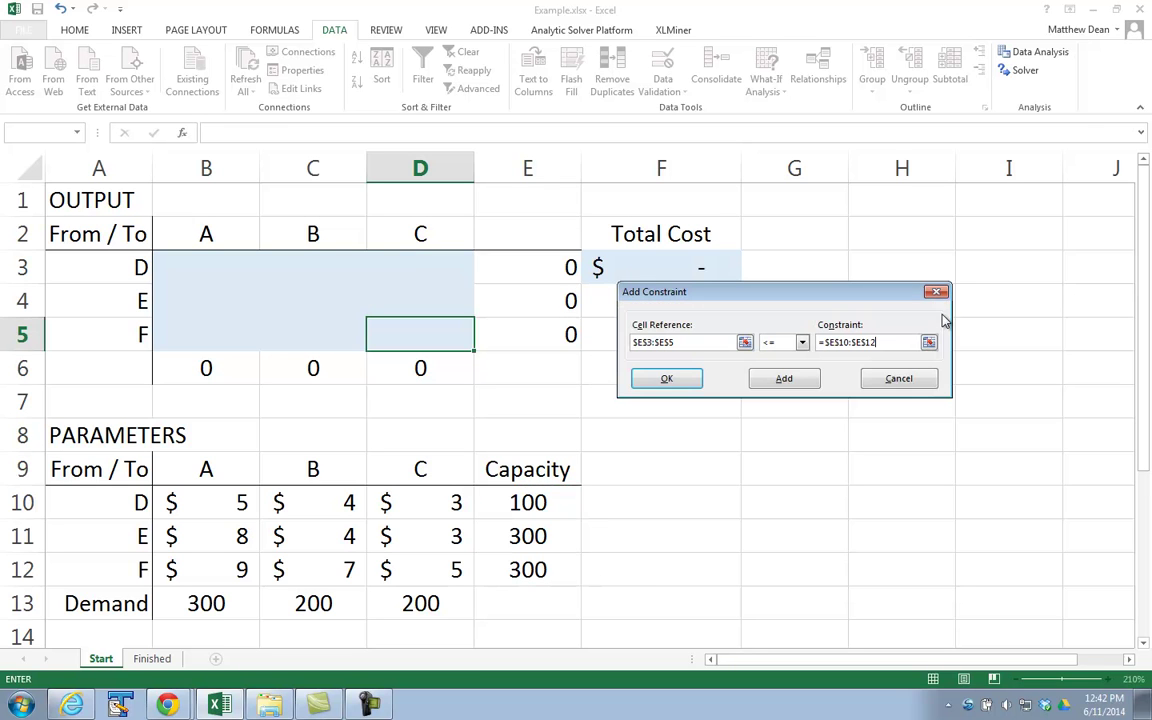
click(667, 379)
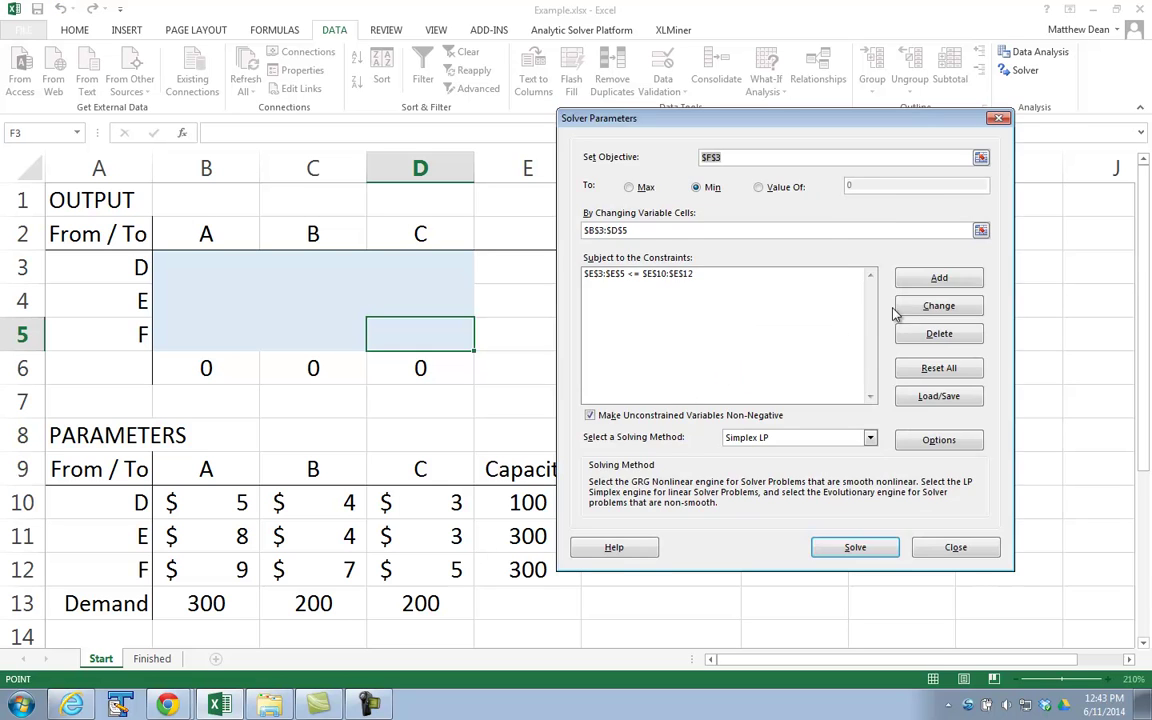
Step: Add the constraint $B$6:$D$6 >= $B$13:$D$13 so each destination's demand is met
click(941, 276)
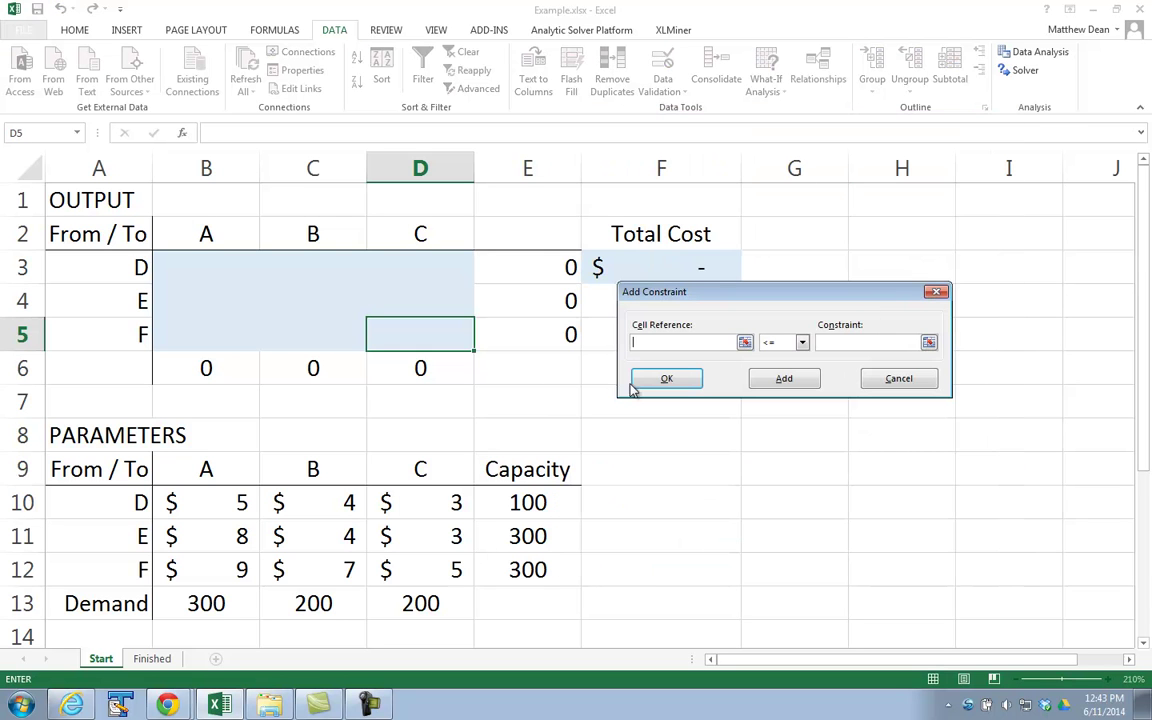
click(745, 342)
click(218, 371)
drag(218, 371, 397, 373)
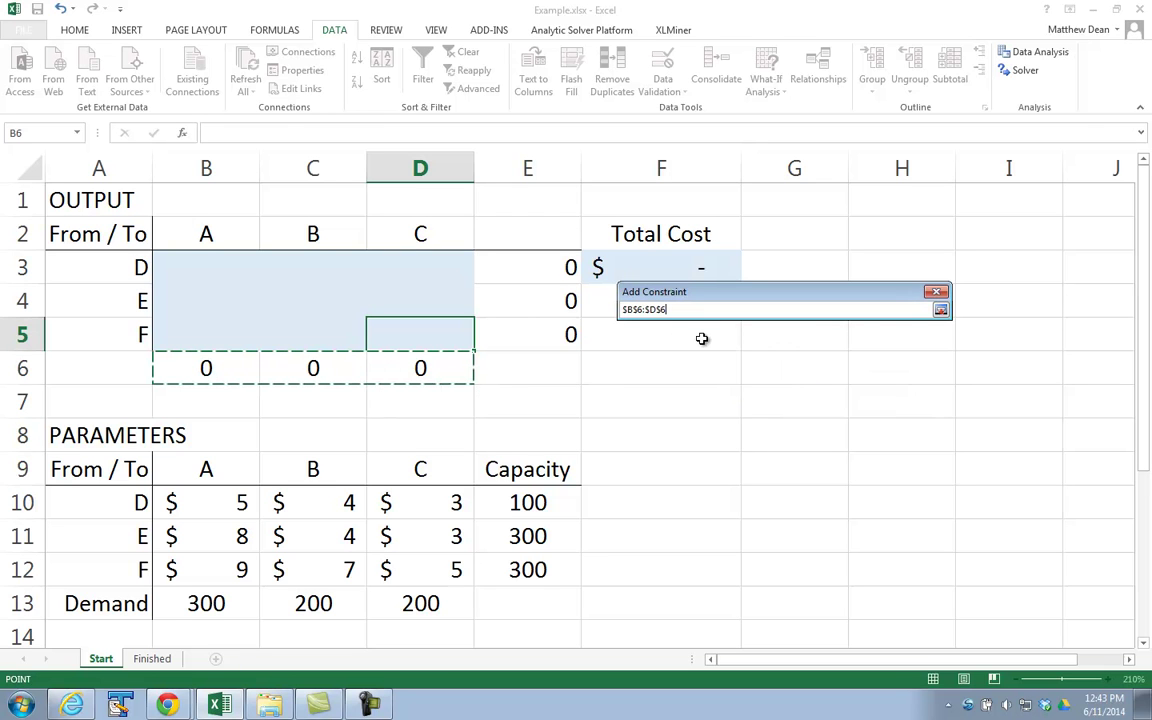
click(940, 311)
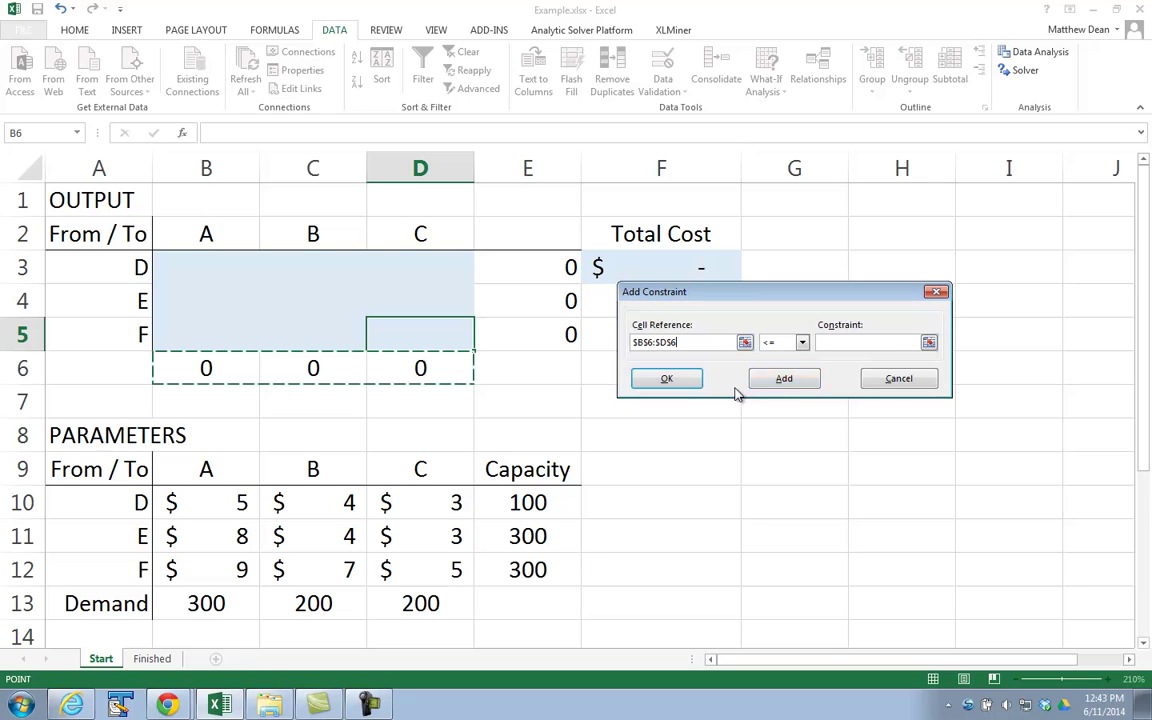
click(802, 344)
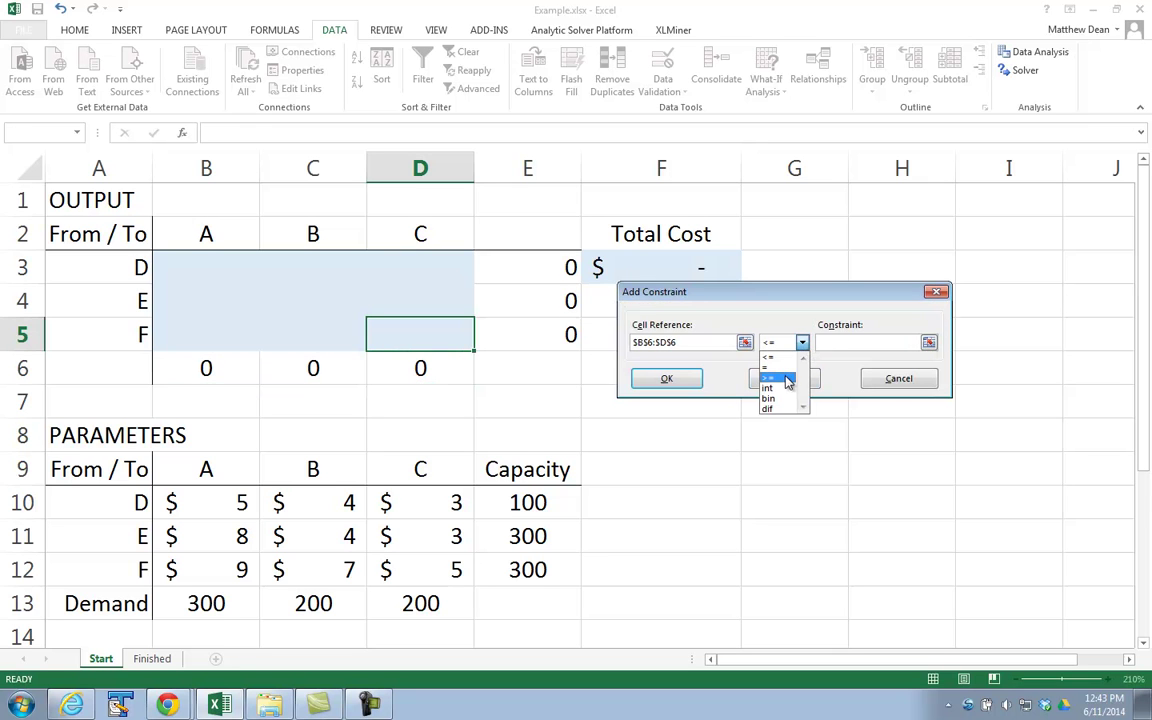
click(785, 377)
click(882, 342)
click(928, 344)
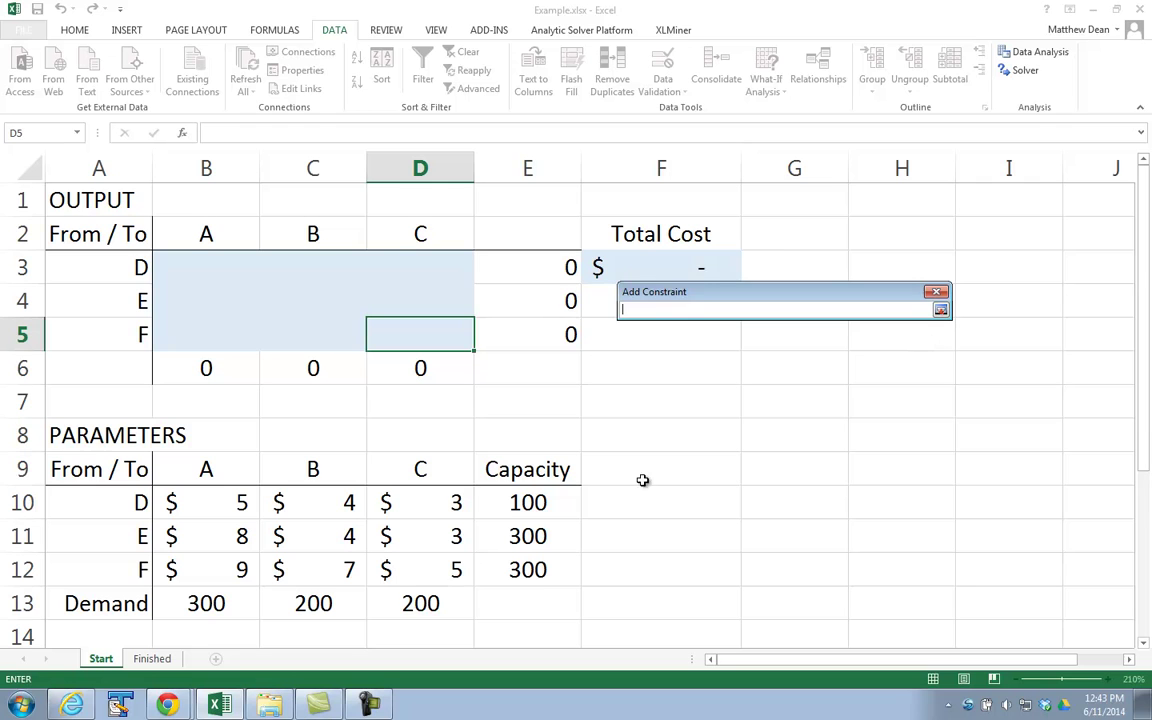
drag(226, 604, 368, 601)
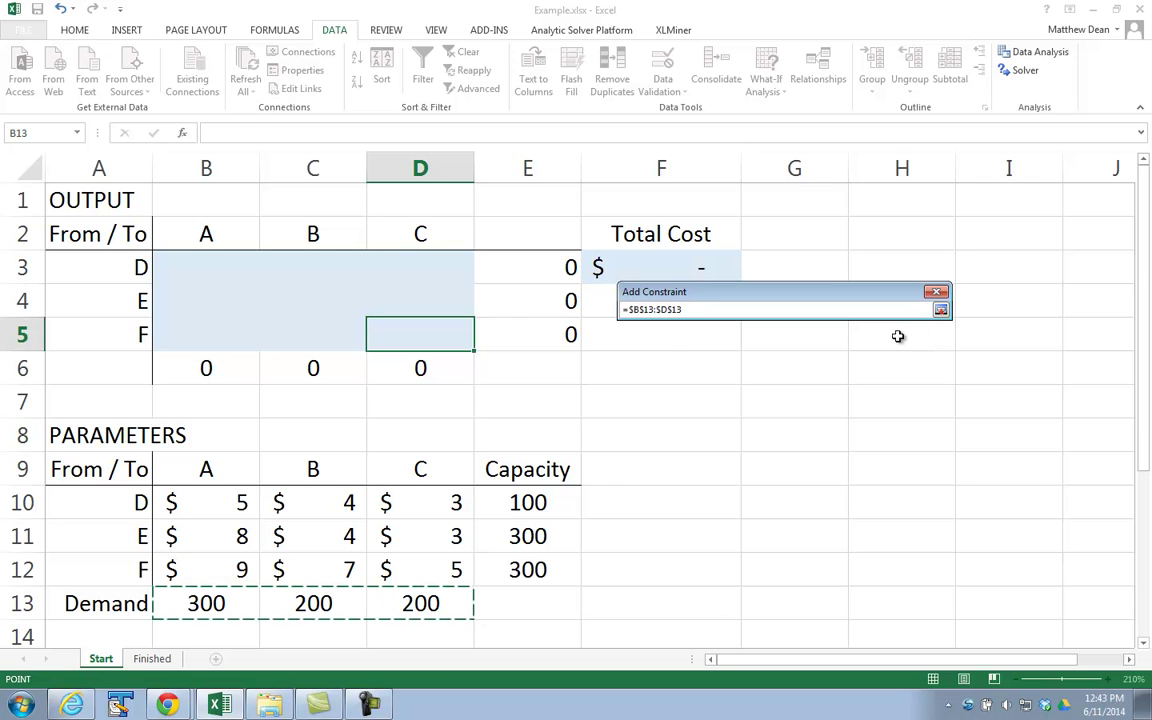
click(940, 310)
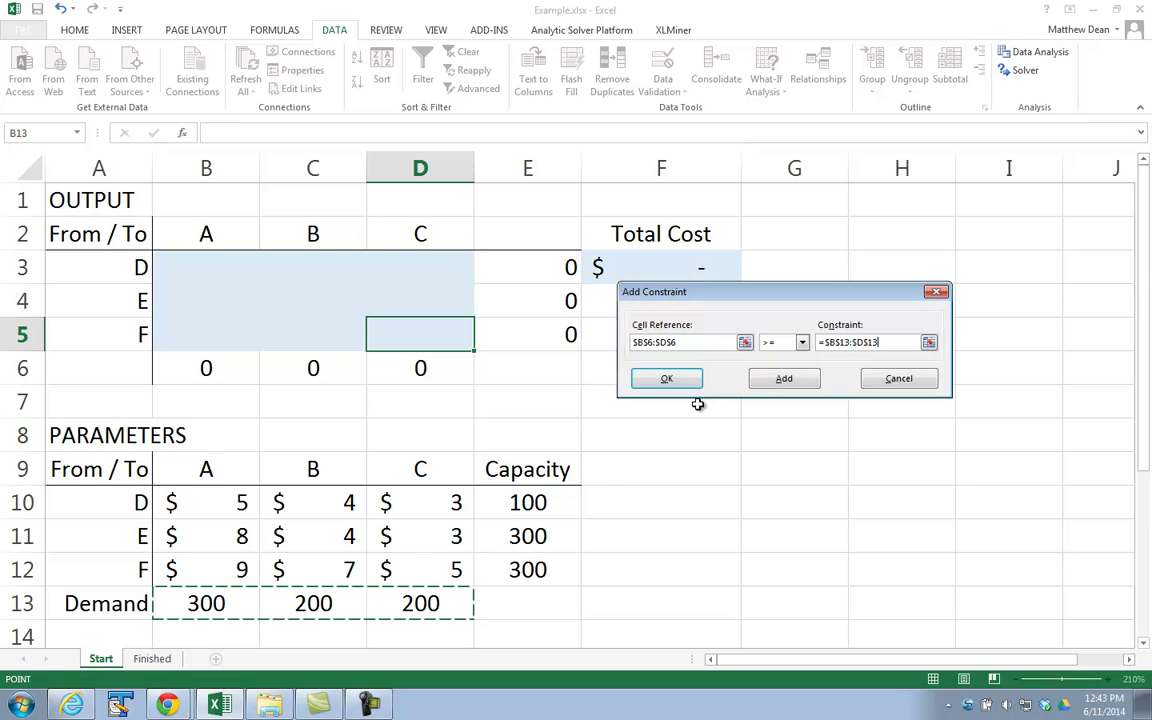
click(672, 380)
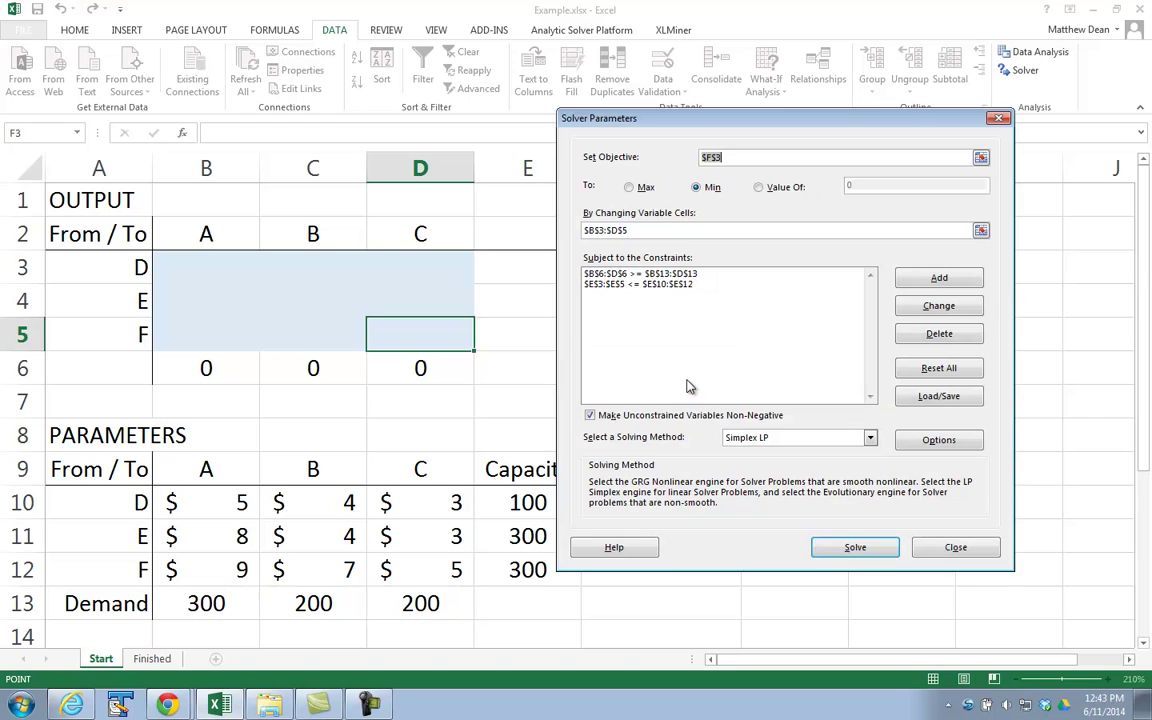
Step: Solve with Non-Negative and Simplex LP, keeping the $3,900.00 minimum-cost shipment solution
click(651, 425)
click(655, 430)
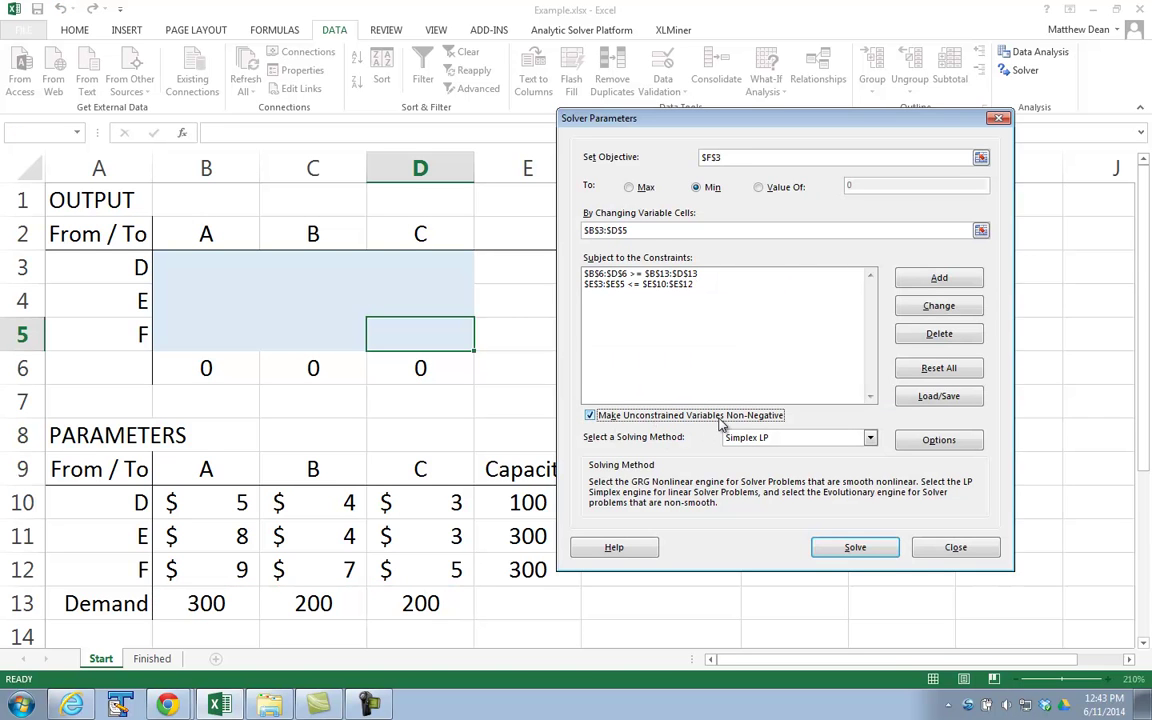
click(745, 437)
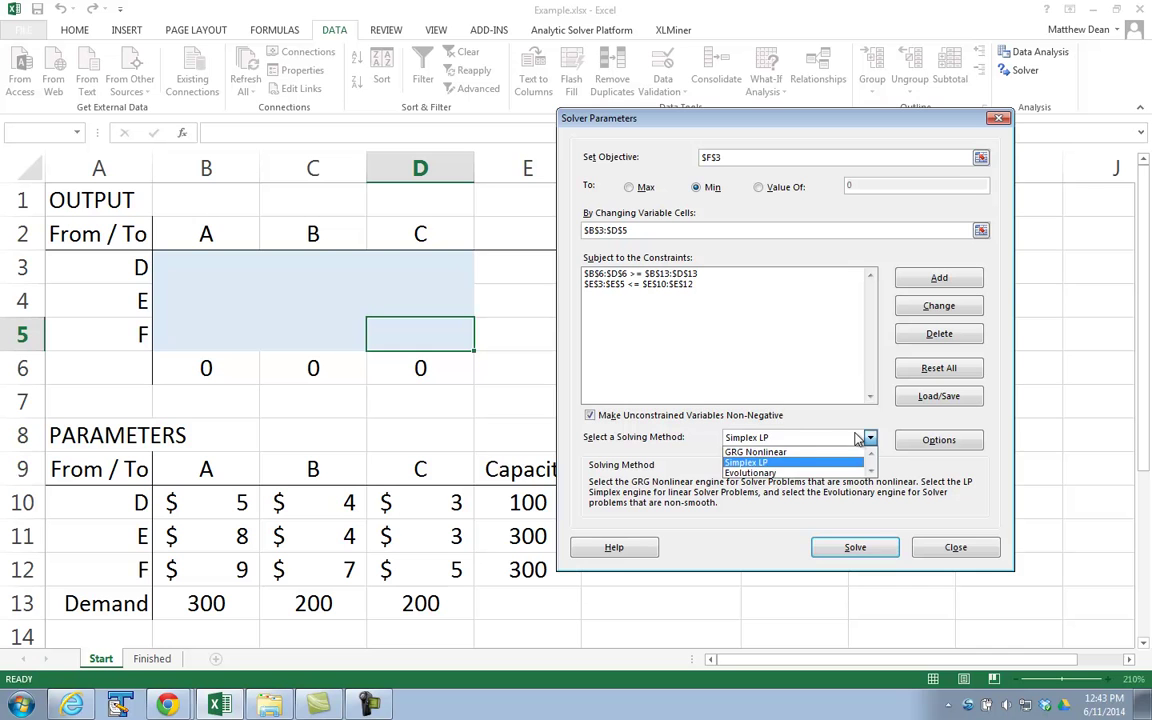
click(745, 463)
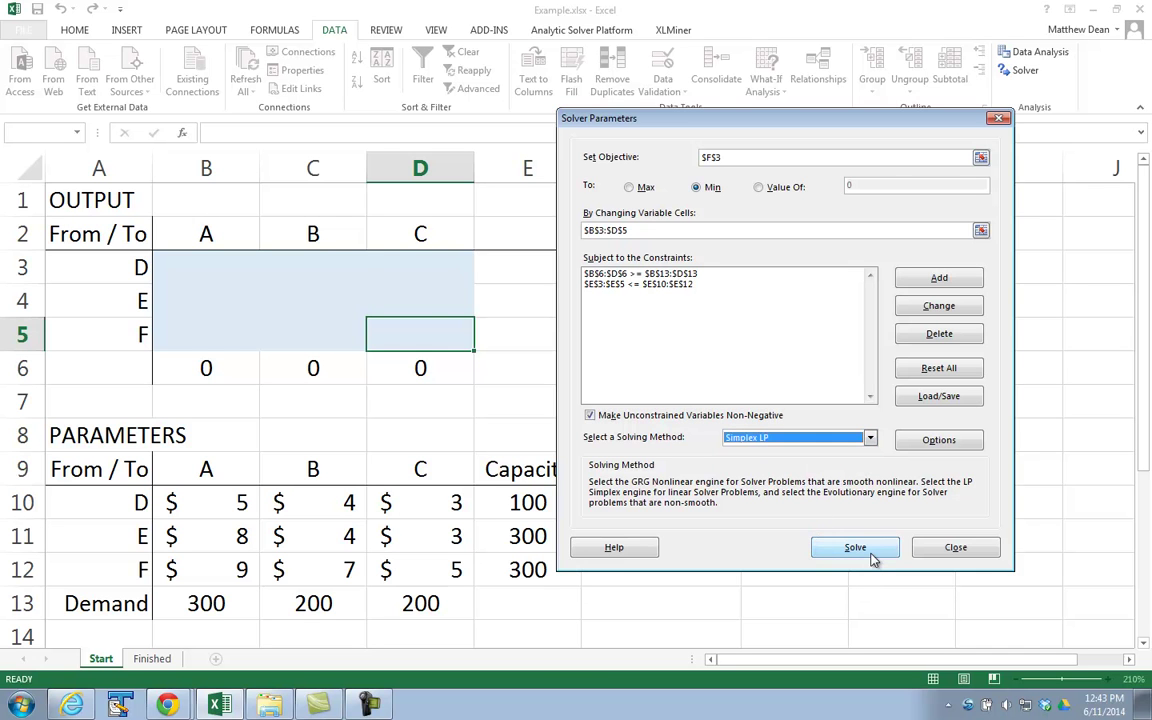
click(855, 548)
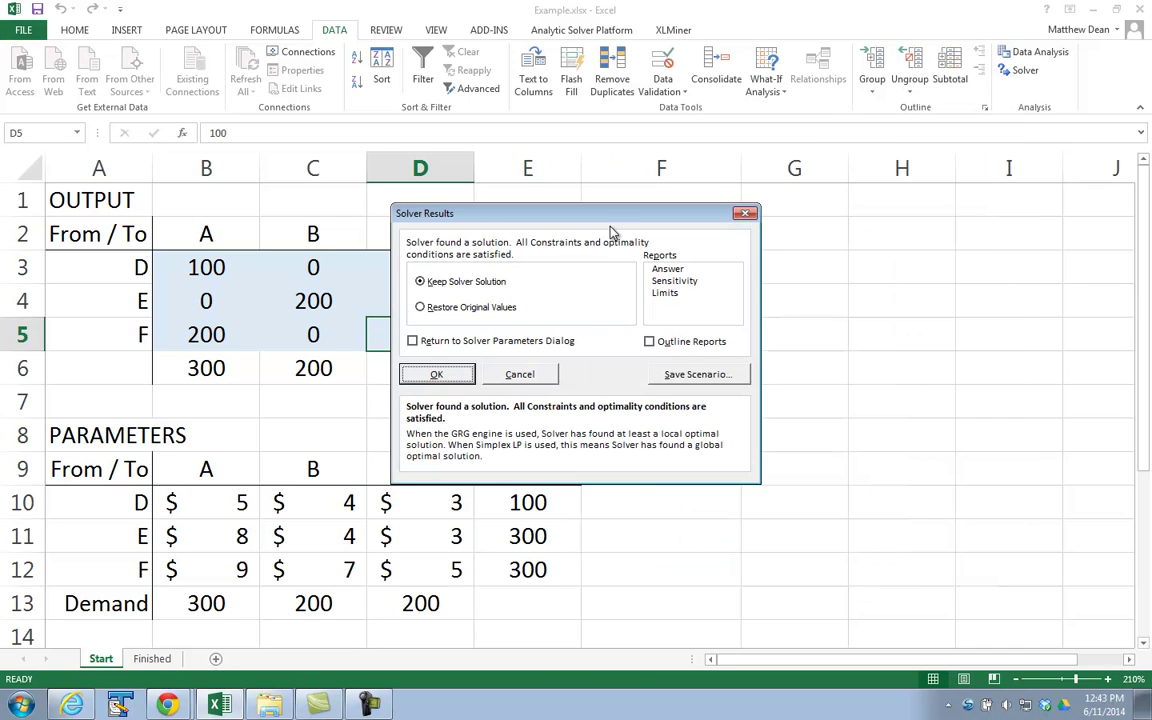
drag(612, 212, 850, 305)
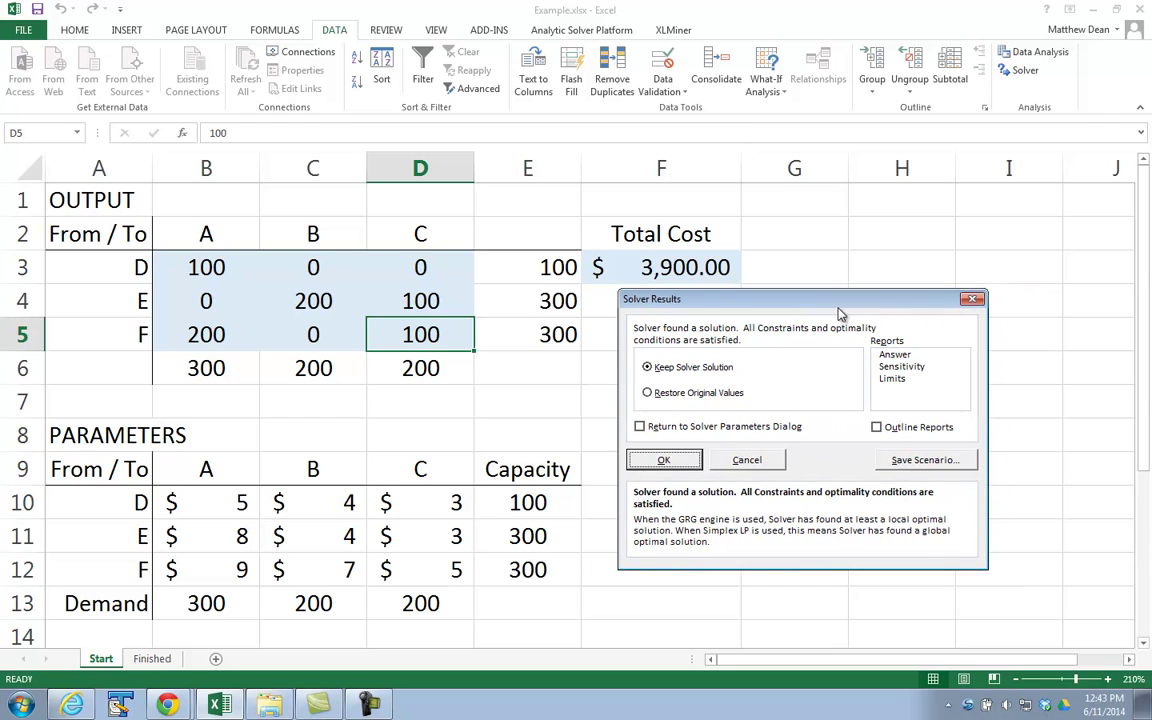
click(664, 461)
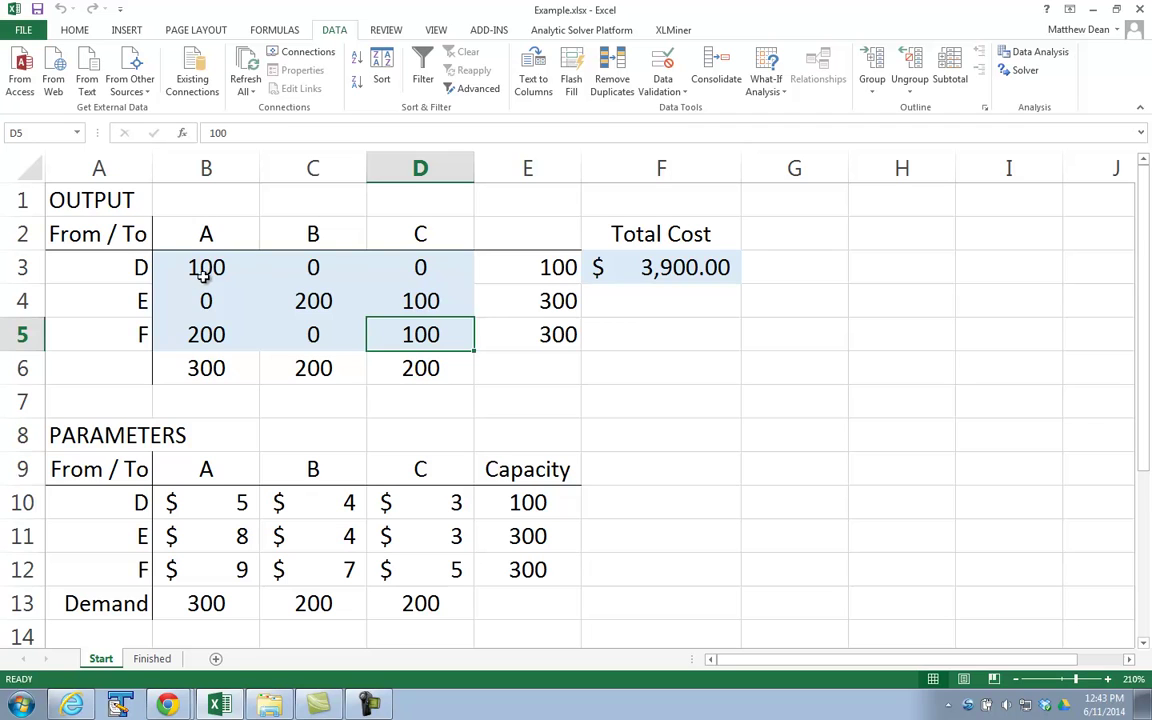
click(600, 268)
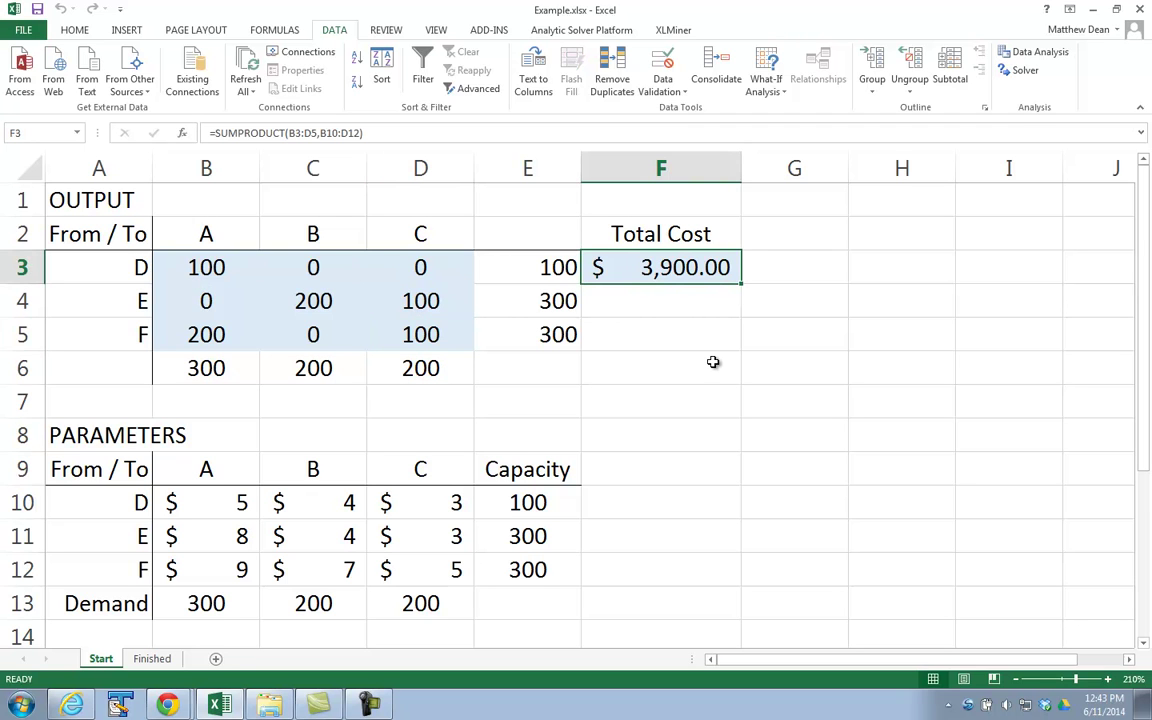
click(194, 262)
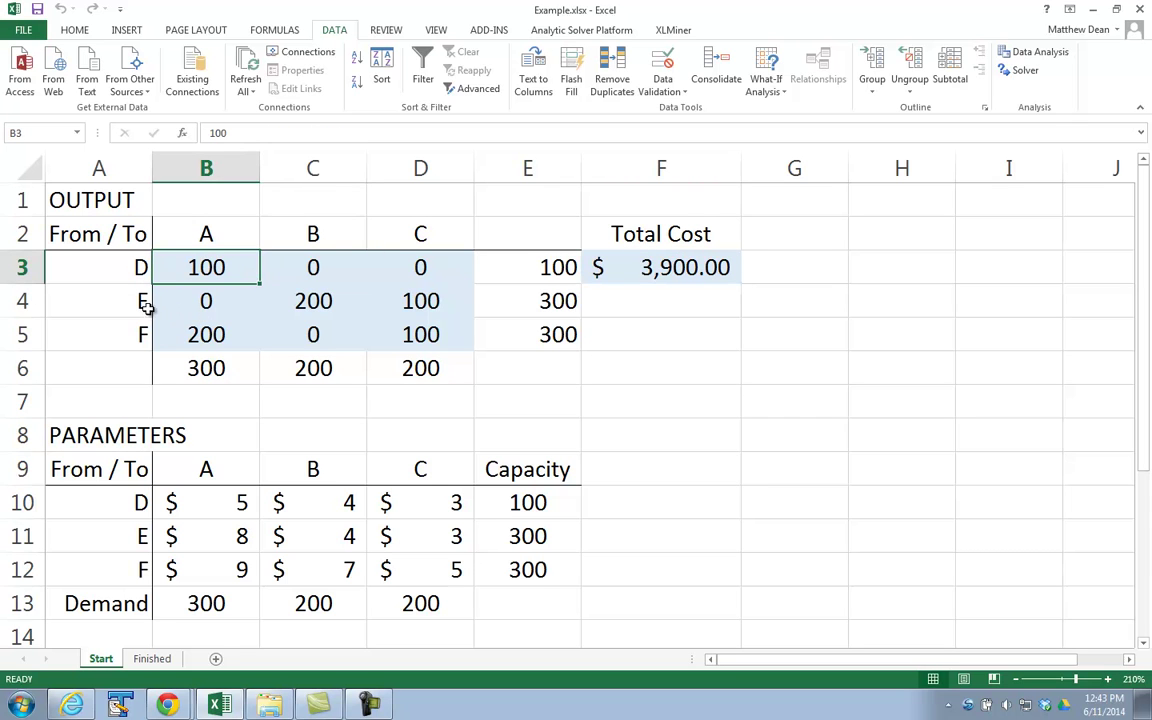
click(206, 334)
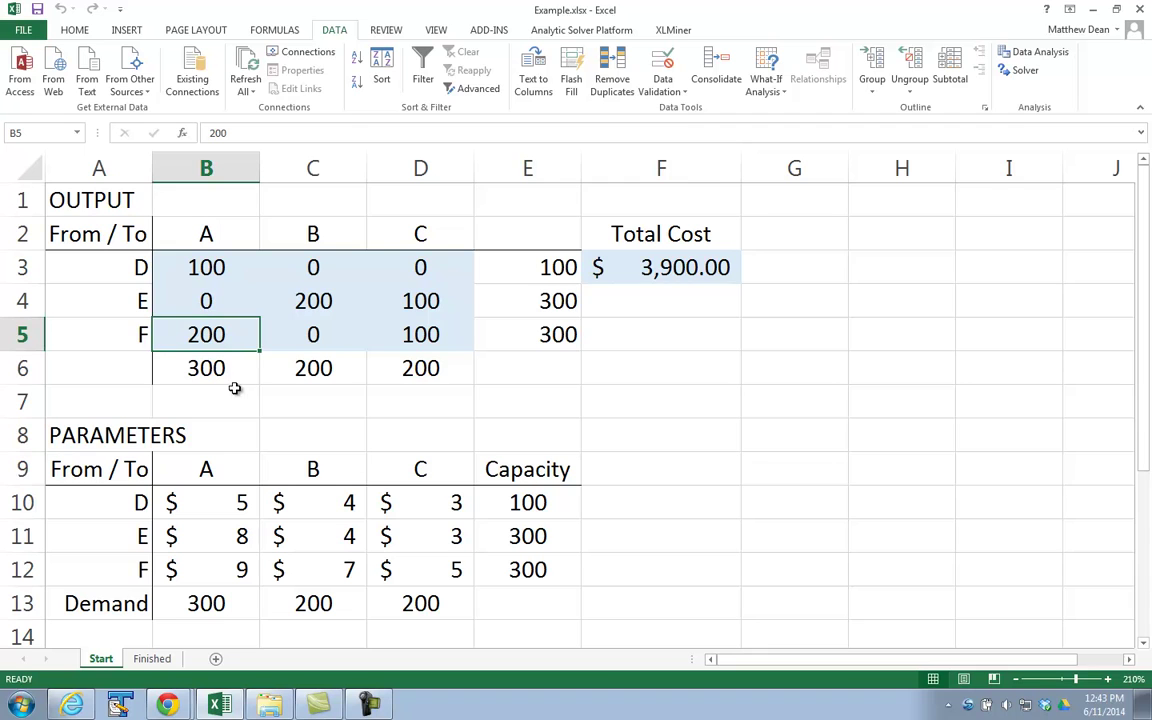
click(306, 300)
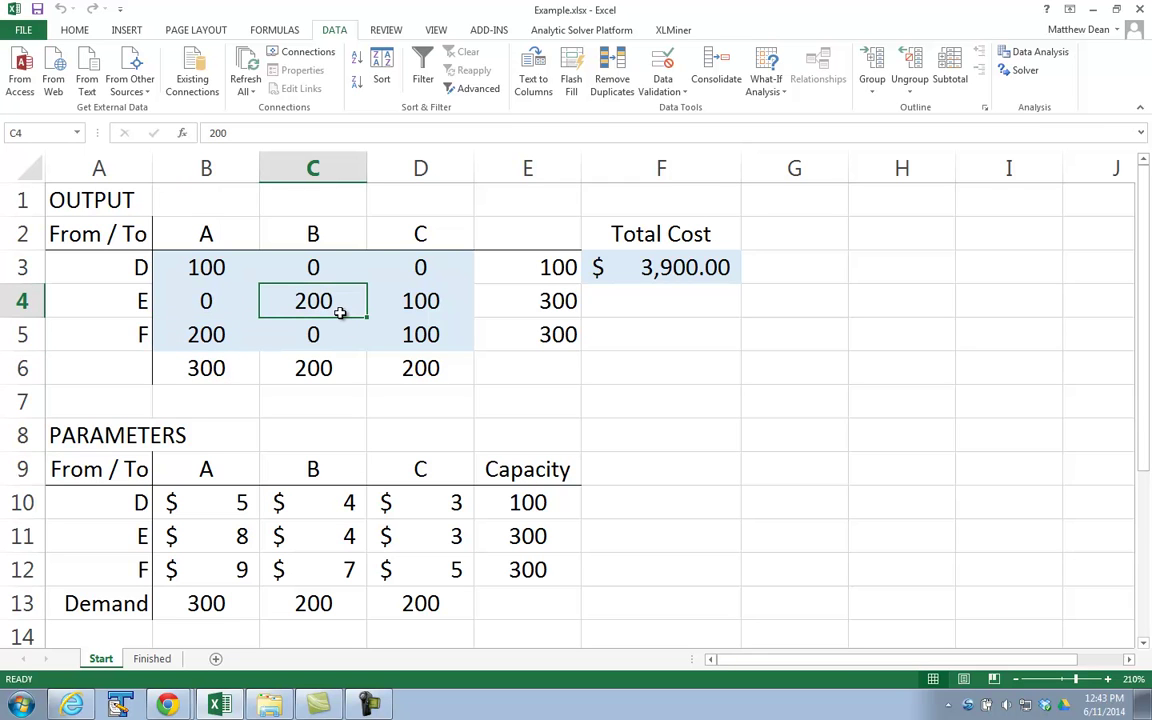
click(418, 302)
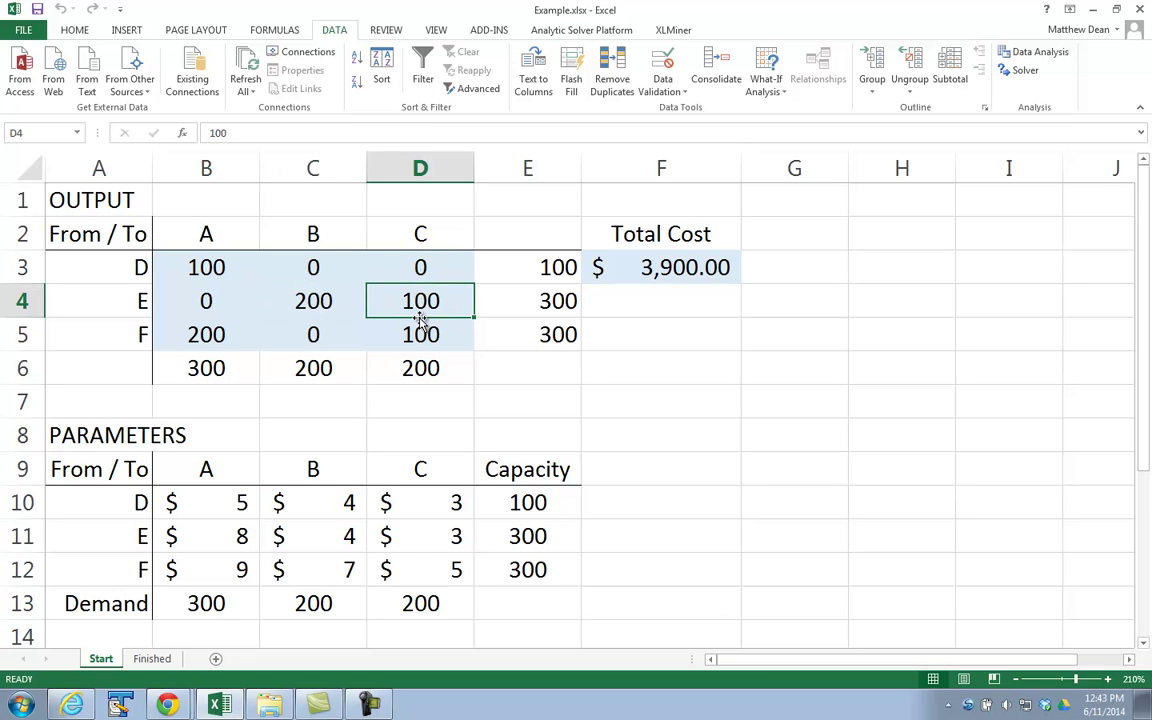
click(420, 334)
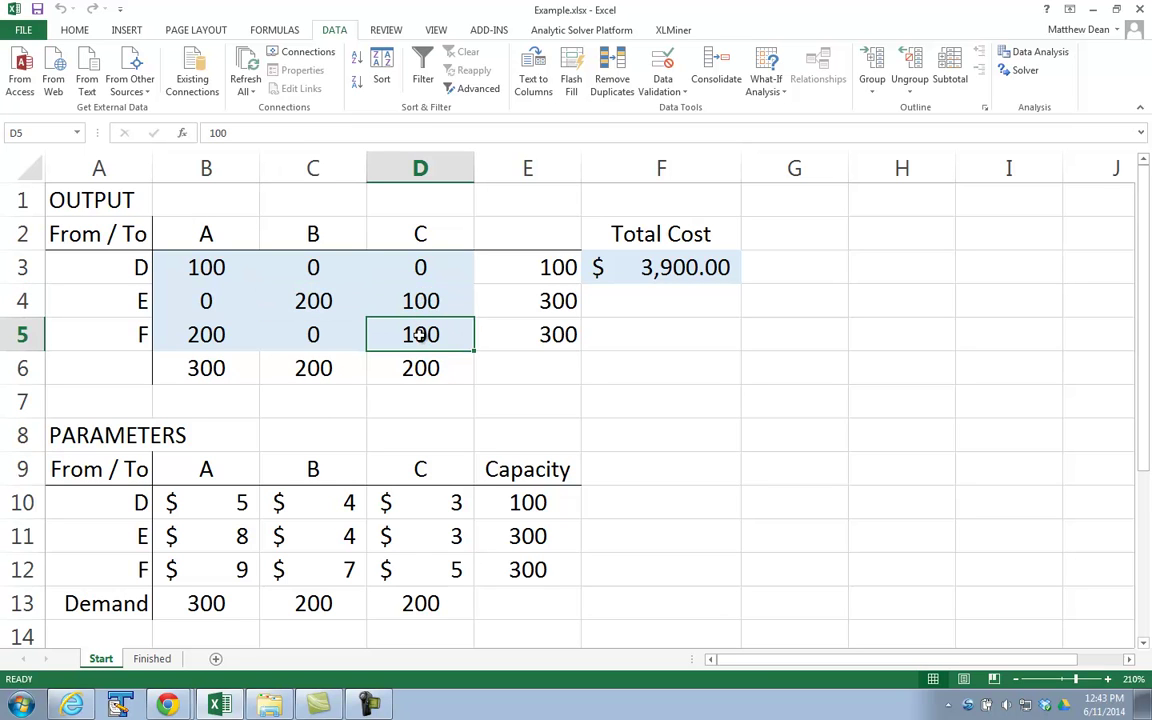